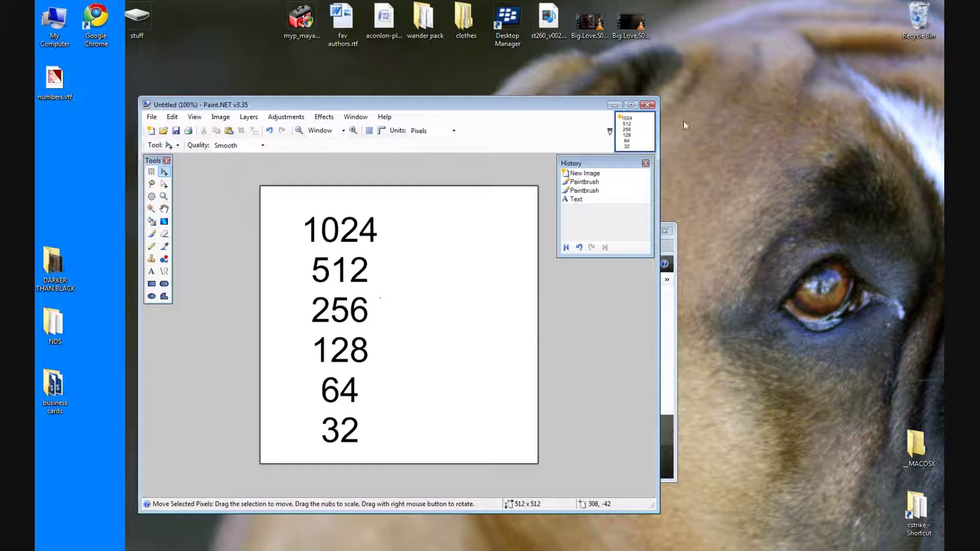
Close the Paint.NET image without saving and move the numbers.vtf file to an open area of the desktop
{"action": "left_click", "coordinate": [654, 107]}
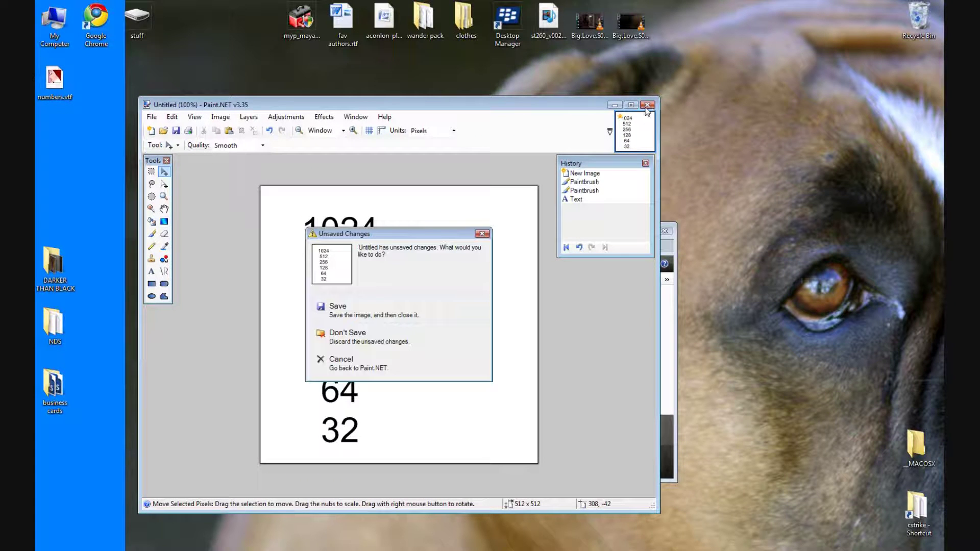
{"action": "left_click", "coordinate": [373, 338]}
{"action": "left_click_drag", "start_coordinate": [67, 74], "coordinate": [232, 192]}
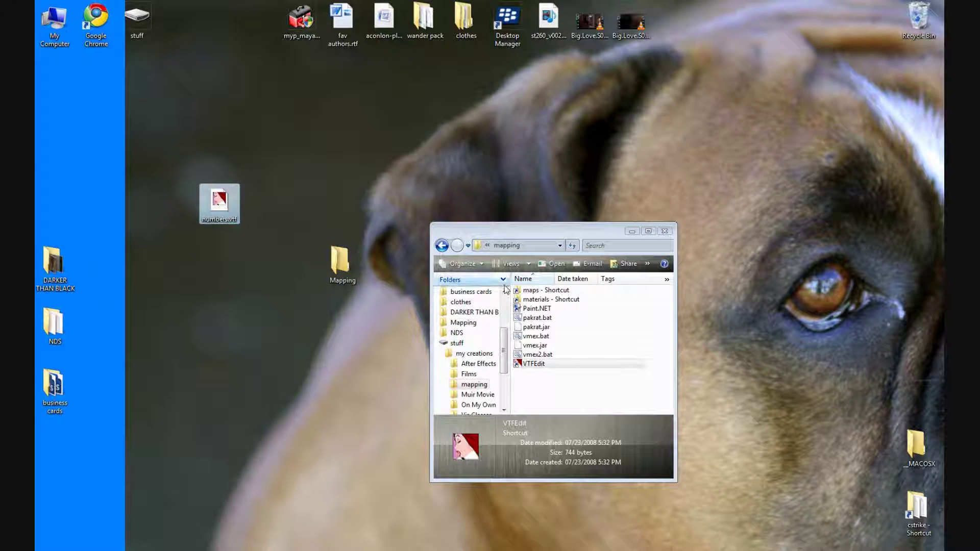
Create a new folder called brickhouse inside the cstrike materials folder
{"action": "double_click", "coordinate": [550, 301]}
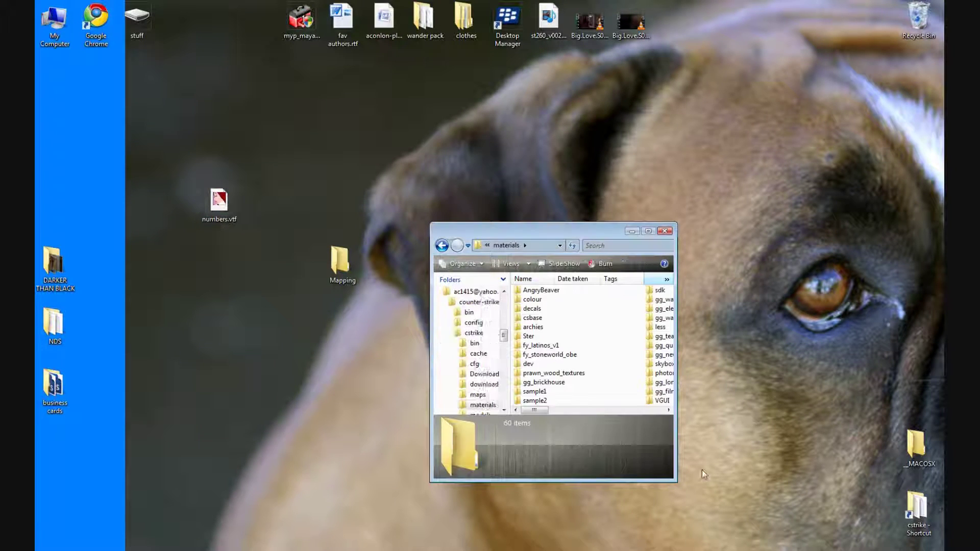
{"action": "left_click_drag", "start_coordinate": [675, 476], "coordinate": [837, 480]}
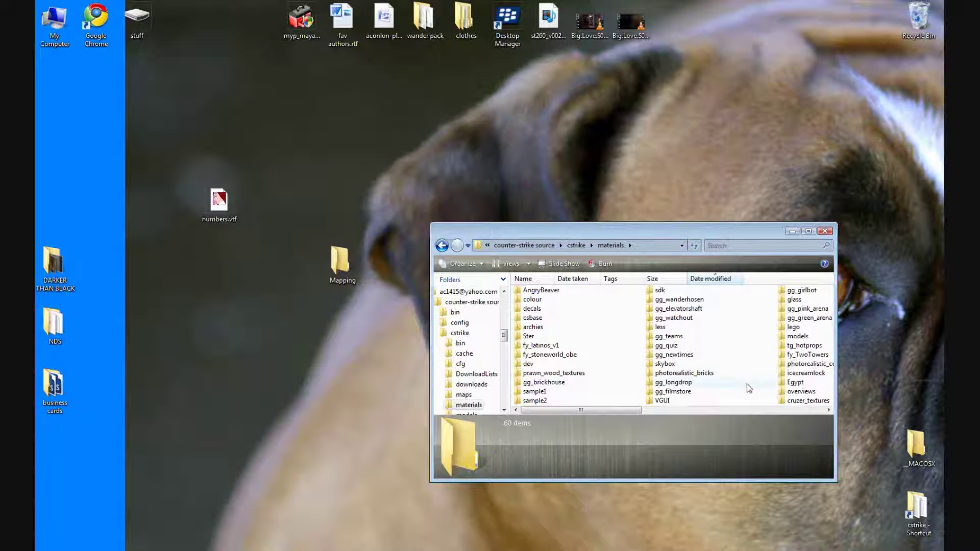
{"action": "left_click_drag", "start_coordinate": [602, 413], "coordinate": [785, 411]}
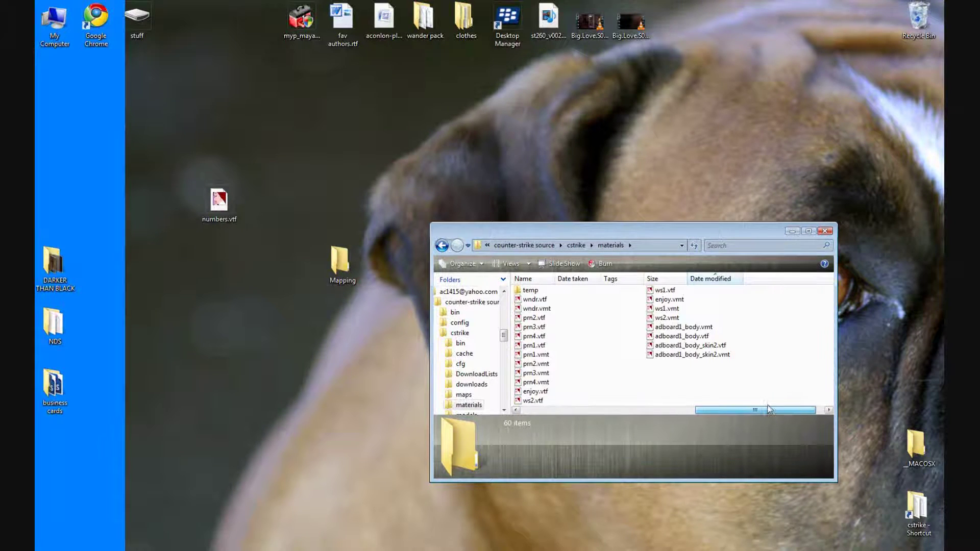
{"action": "right_click", "coordinate": [724, 382]}
{"action": "mouse_move", "coordinate": [746, 516]}
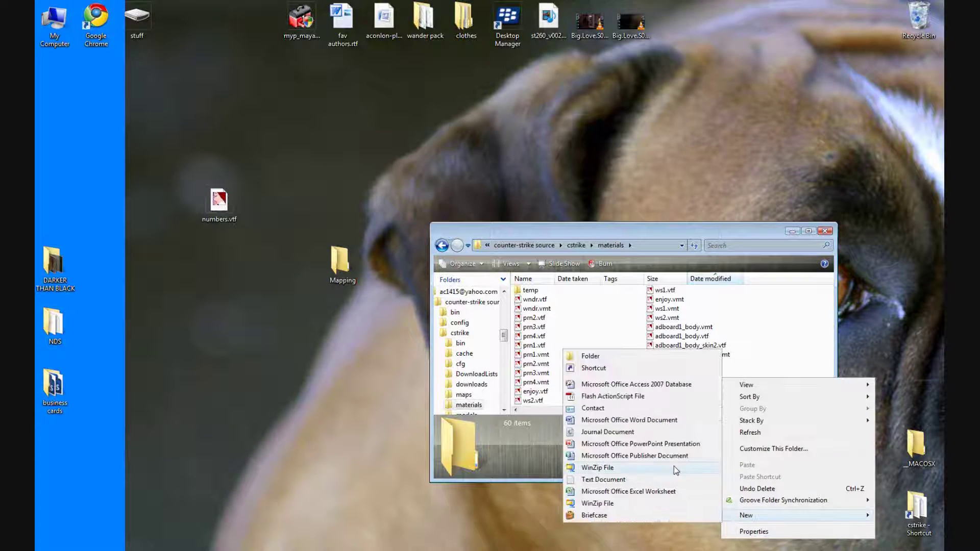
{"action": "left_click", "coordinate": [613, 356]}
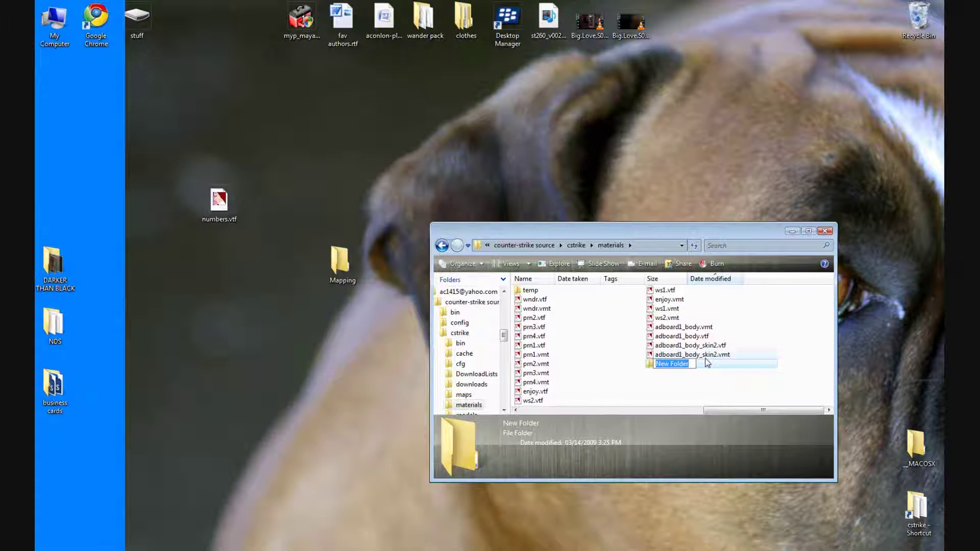
{"action": "type", "text": "ma"}
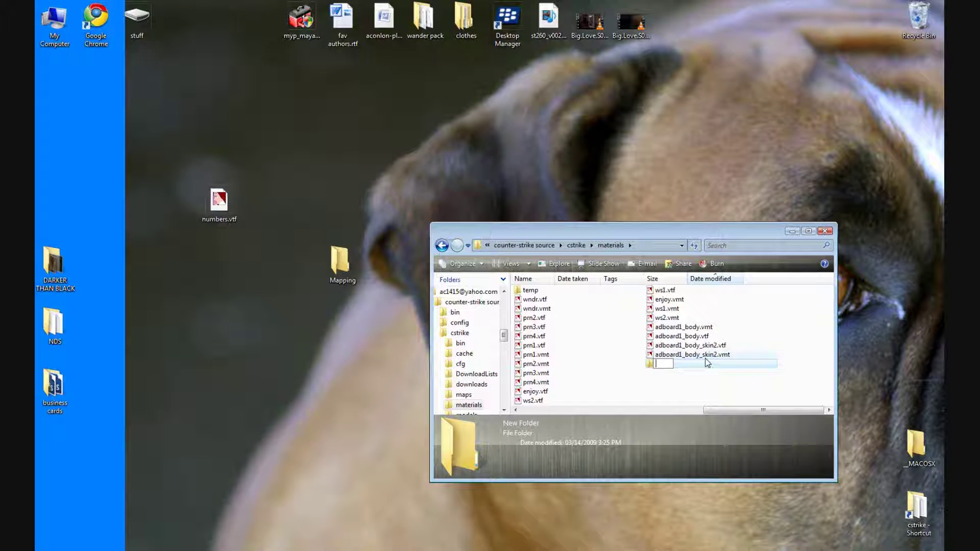
{"action": "type", "text": "ickhouse"}
{"action": "left_click", "coordinate": [693, 389]}
Move numbers.vtf from the desktop into the brickhouse folder and sort the materials folder by name
{"action": "left_click_drag", "start_coordinate": [738, 410], "coordinate": [557, 410]}
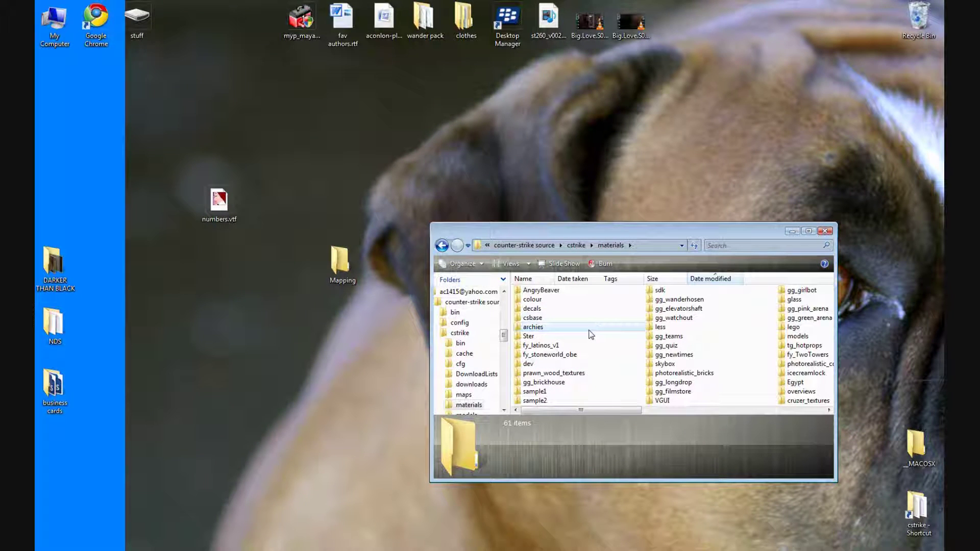
{"action": "left_click_drag", "start_coordinate": [219, 202], "coordinate": [627, 312]}
{"action": "left_click", "coordinate": [523, 279]}
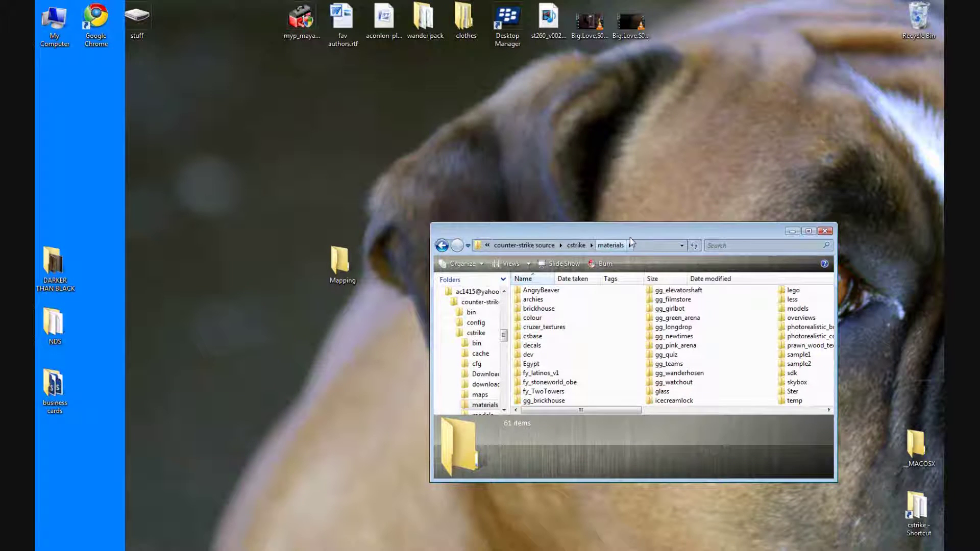
Launch VTFEdit from its shortcut in the desktop's Mapping folder, keeping the materials window clear of it
{"action": "left_click_drag", "start_coordinate": [632, 233], "coordinate": [628, 81]}
{"action": "double_click", "coordinate": [326, 262]}
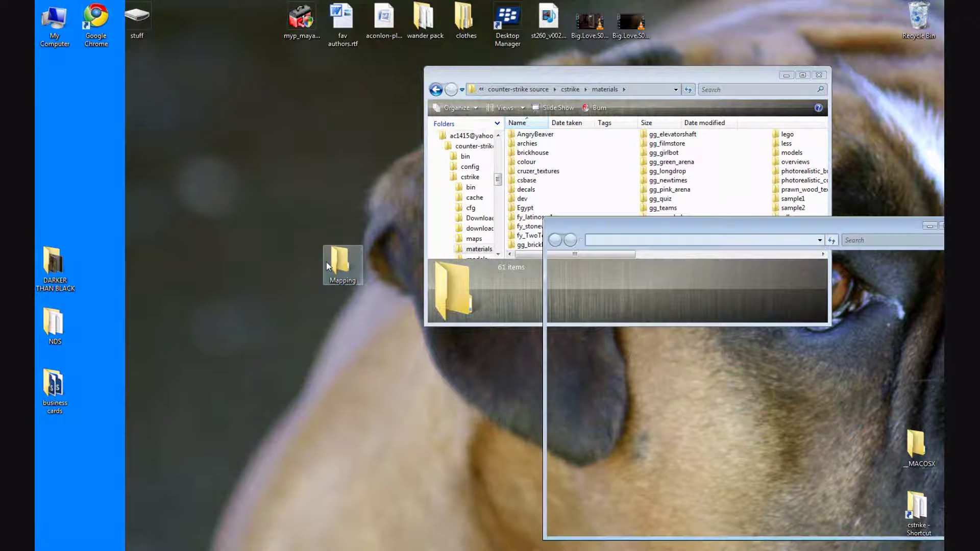
{"action": "left_click_drag", "start_coordinate": [715, 226], "coordinate": [649, 223]}
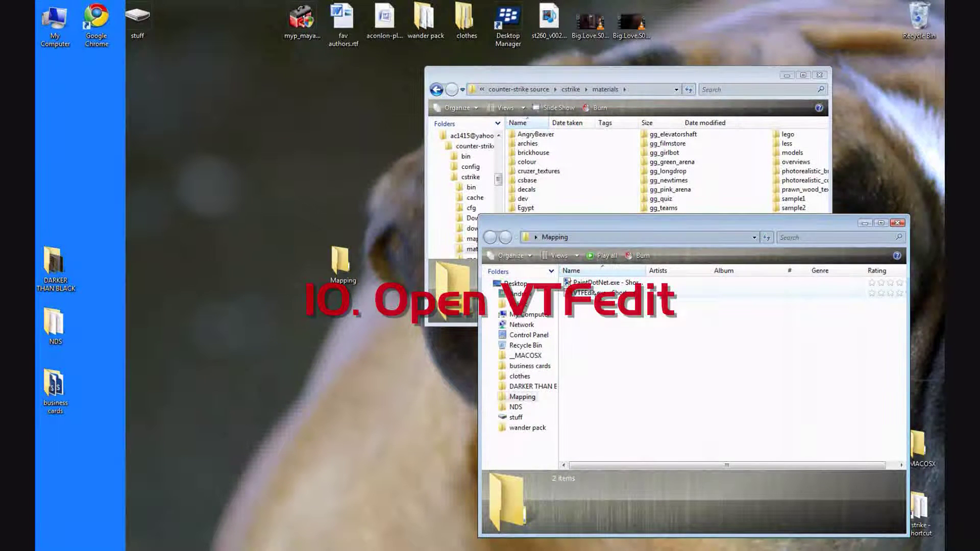
{"action": "double_click", "coordinate": [592, 293]}
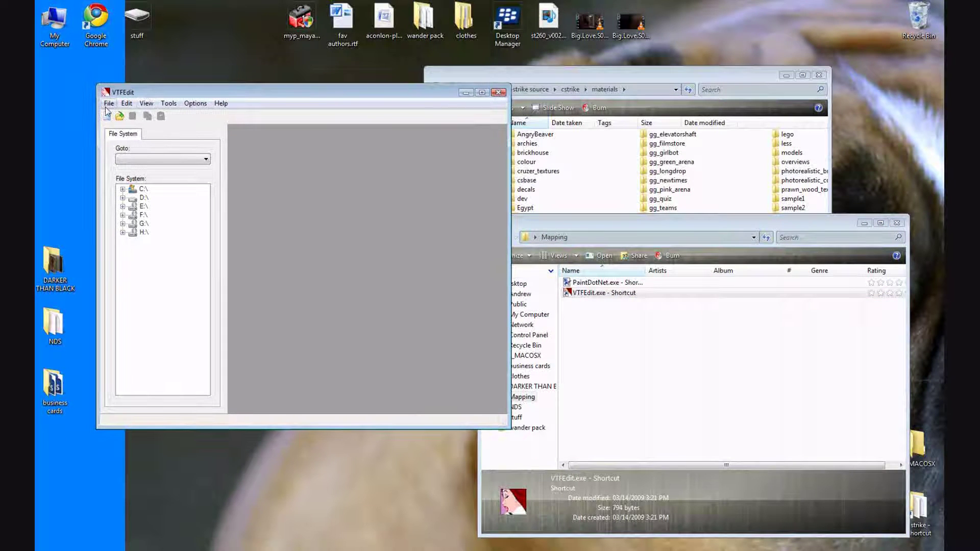
Open numbers.vtf in VTFEdit from the brickhouse folder, reached through the materials shortcut in stuff, my creations, mapping
{"action": "left_click", "coordinate": [108, 104]}
{"action": "left_click", "coordinate": [112, 124]}
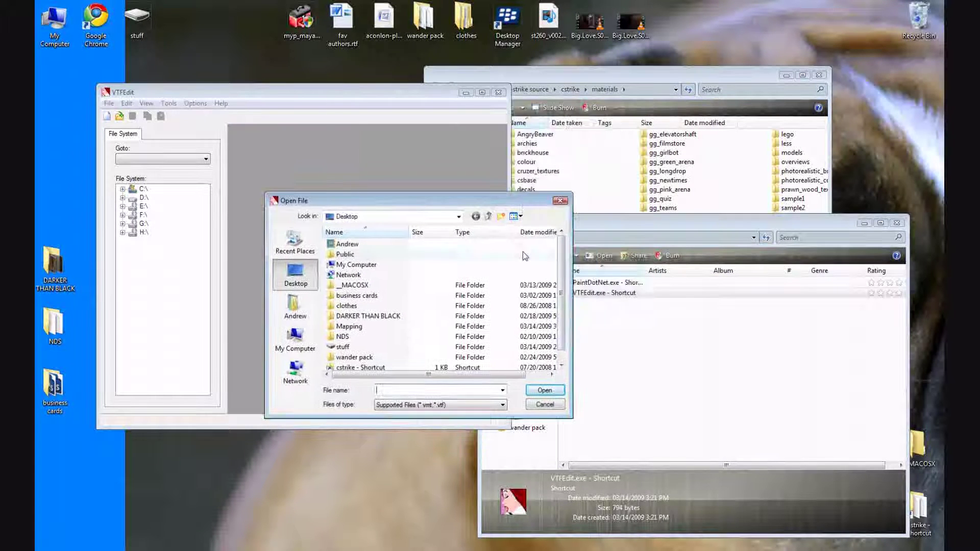
{"action": "double_click", "coordinate": [349, 326]}
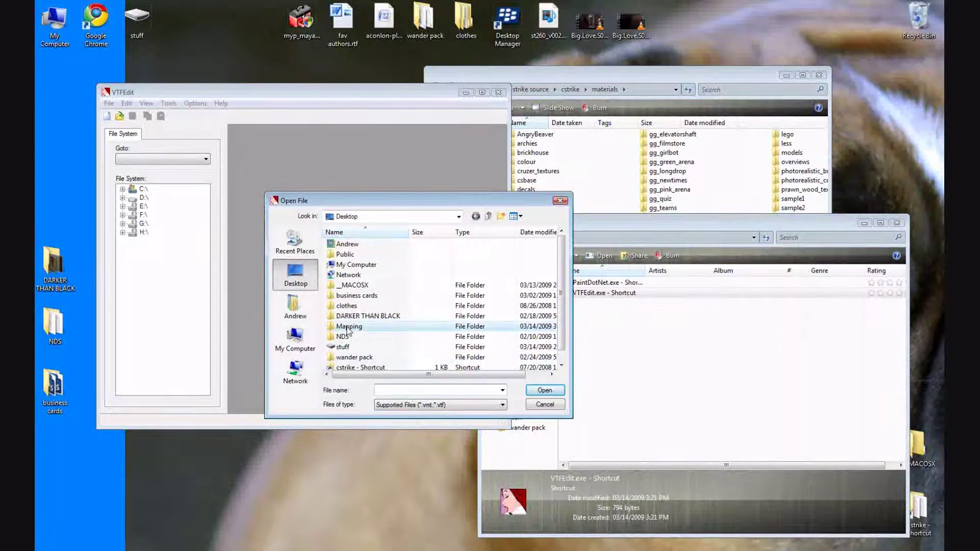
{"action": "left_click", "coordinate": [313, 278]}
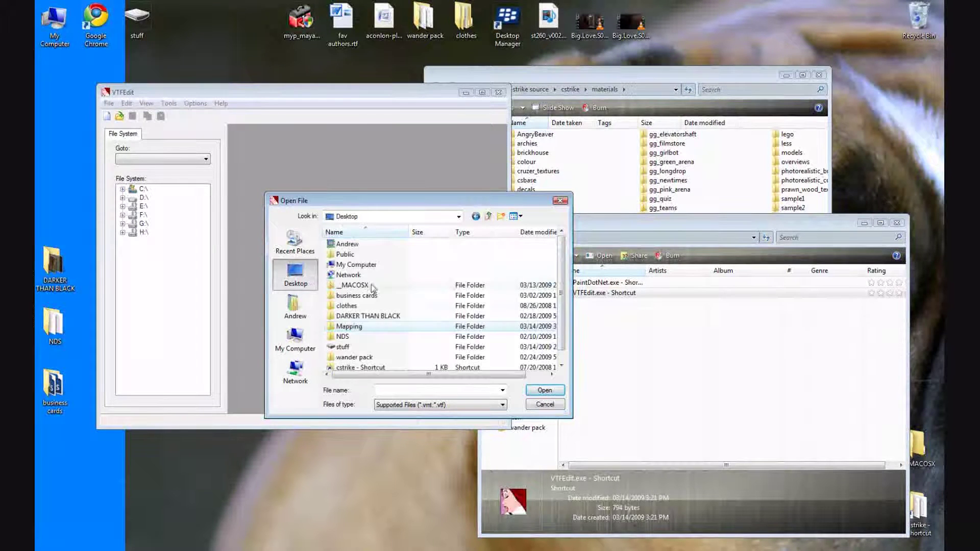
{"action": "double_click", "coordinate": [343, 347]}
{"action": "double_click", "coordinate": [357, 245]}
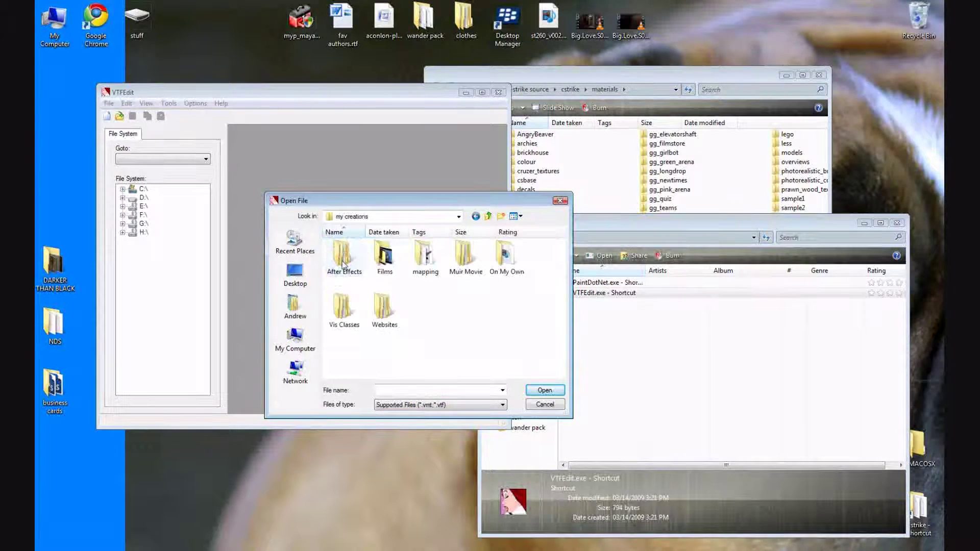
{"action": "double_click", "coordinate": [429, 257]}
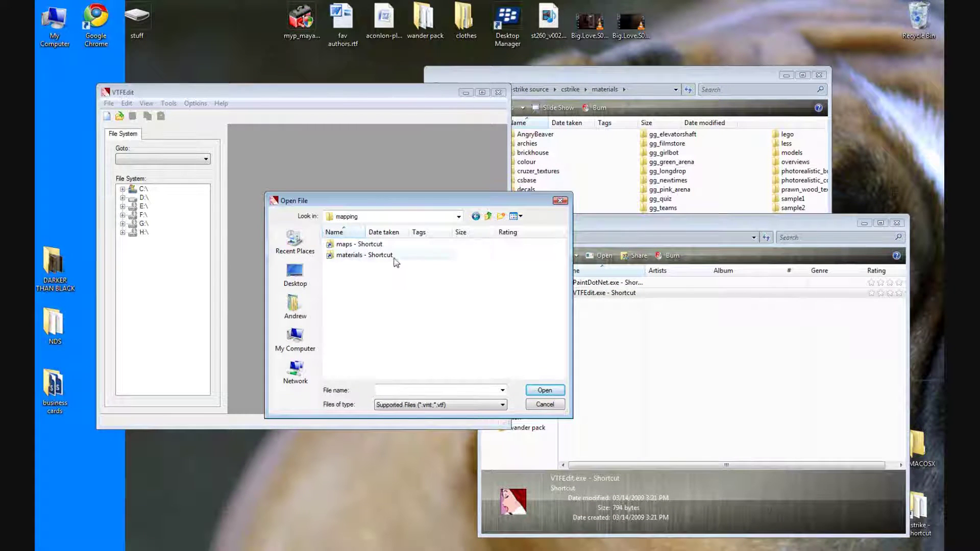
{"action": "double_click", "coordinate": [364, 254]}
{"action": "double_click", "coordinate": [336, 266]}
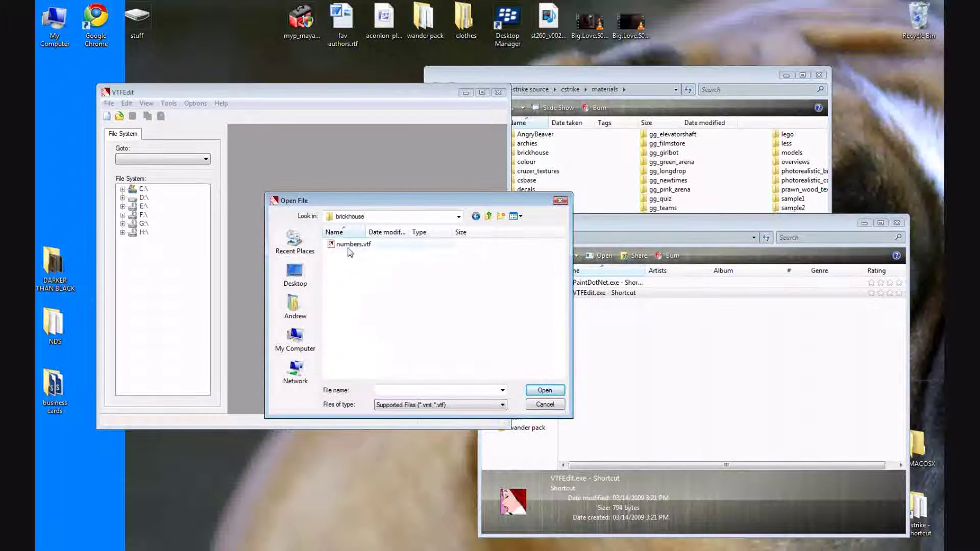
{"action": "double_click", "coordinate": [349, 245]}
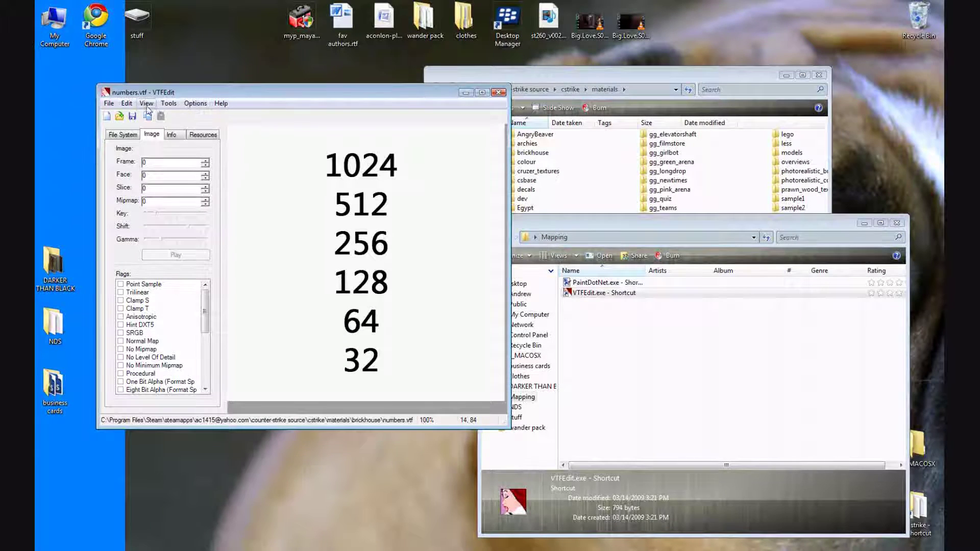
Create a VMT file with base texture brickhouse/numbers and save it as numbers in the brickhouse folder
{"action": "left_click", "coordinate": [169, 103]}
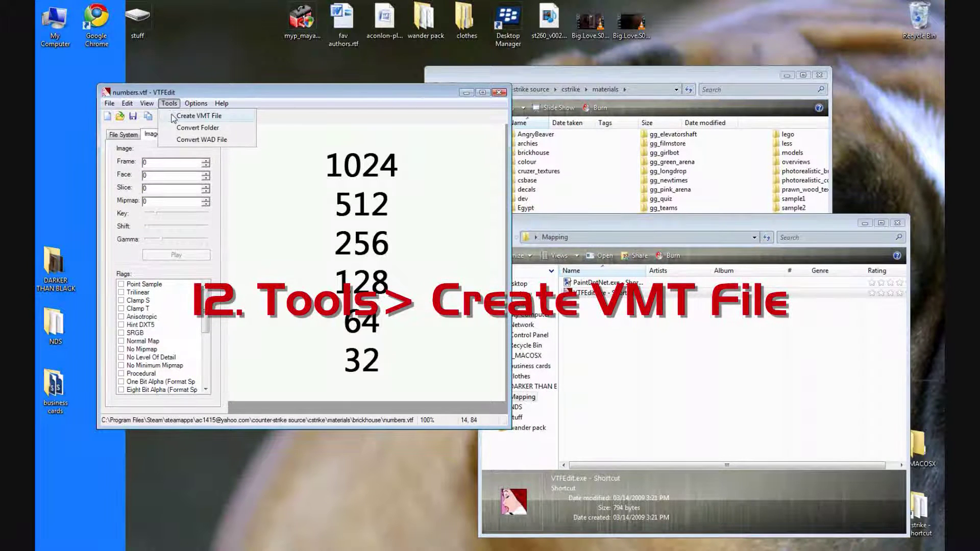
{"action": "left_click", "coordinate": [198, 116]}
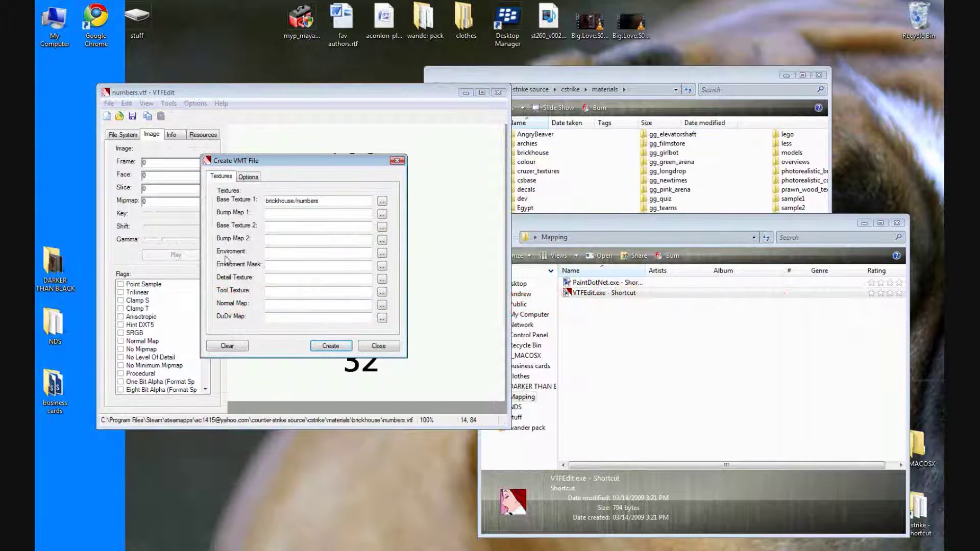
{"action": "left_click", "coordinate": [323, 347]}
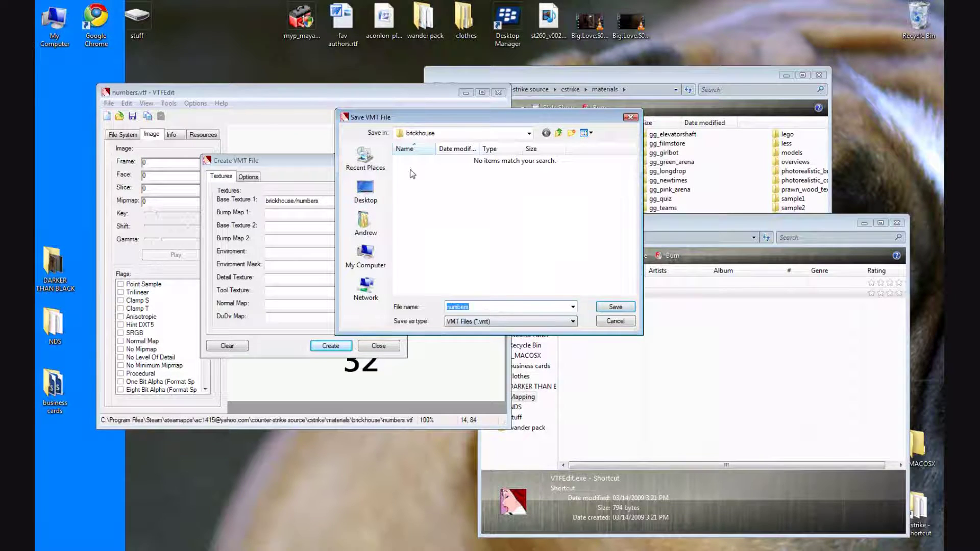
{"action": "left_click", "coordinate": [602, 307]}
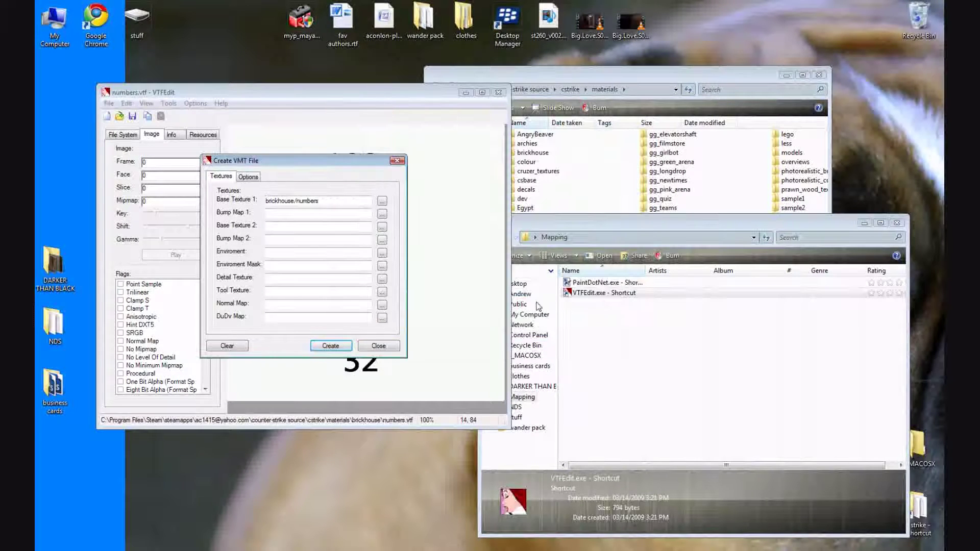
{"action": "left_click", "coordinate": [389, 349]}
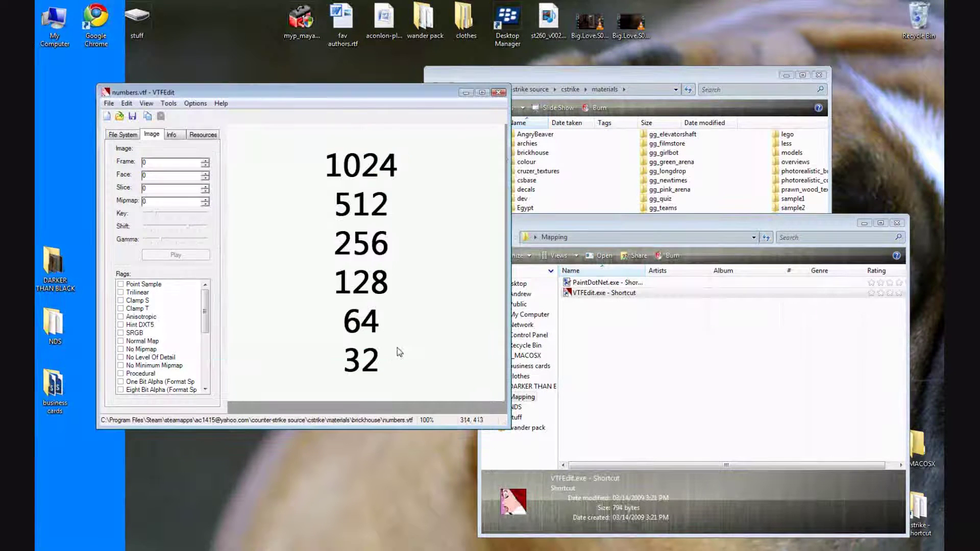
Close VTFEdit and the Mapping folder window
{"action": "left_click", "coordinate": [498, 92]}
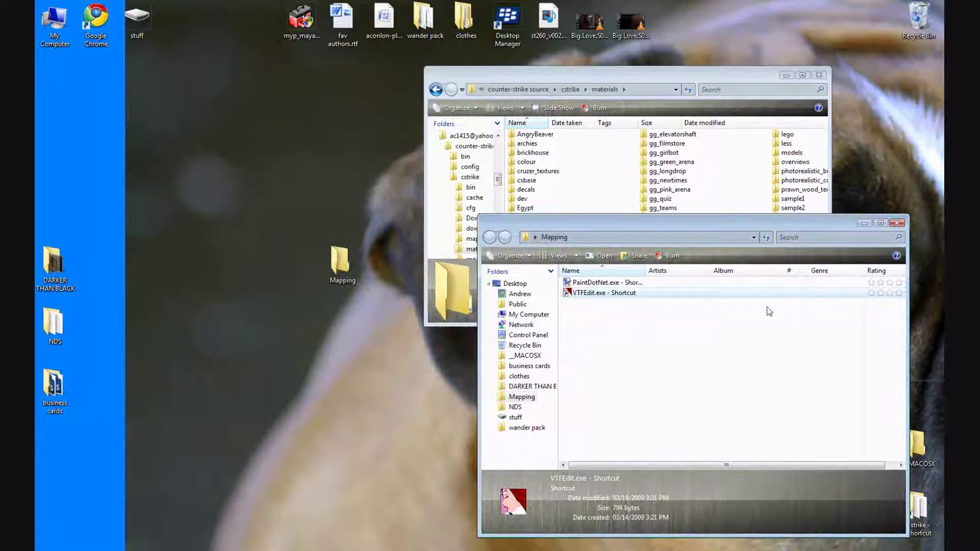
{"action": "left_click", "coordinate": [897, 223]}
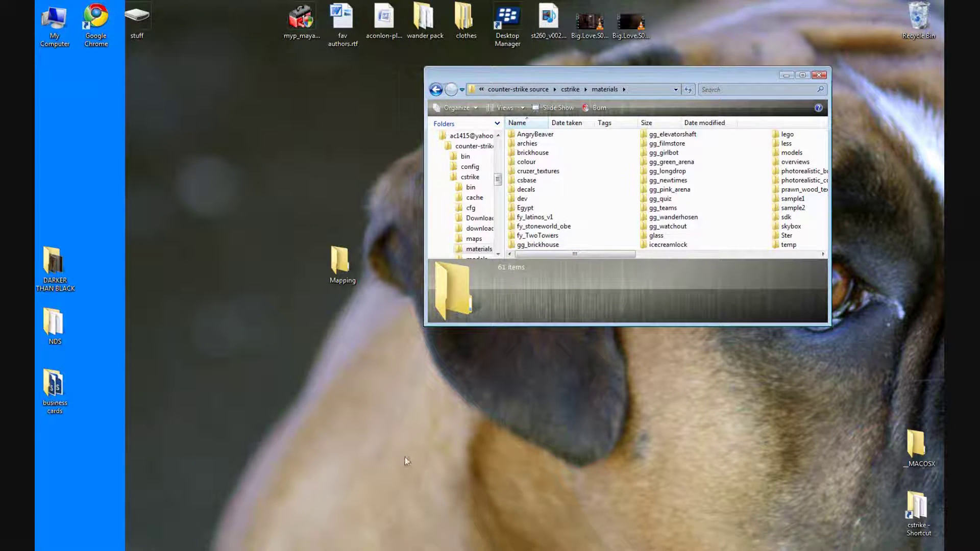
{"action": "left_click", "coordinate": [517, 438]}
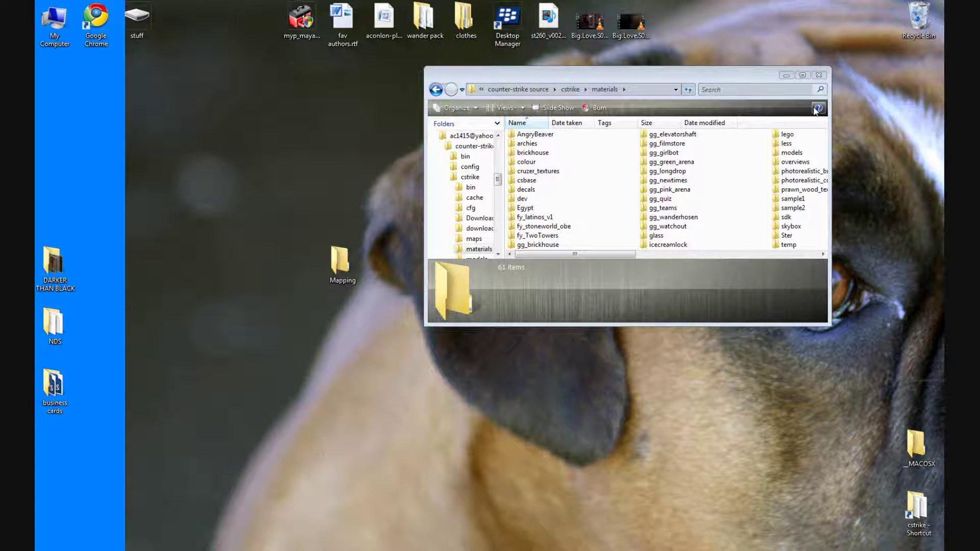
Switch to the Hammer editor and start a new map
{"action": "right_click", "coordinate": [780, 461]}
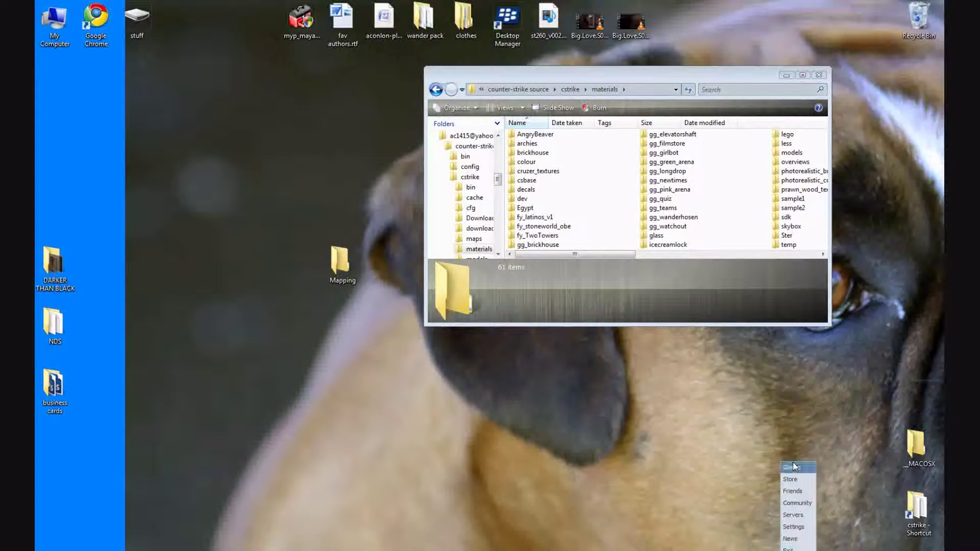
{"action": "key", "text": "Escape"}
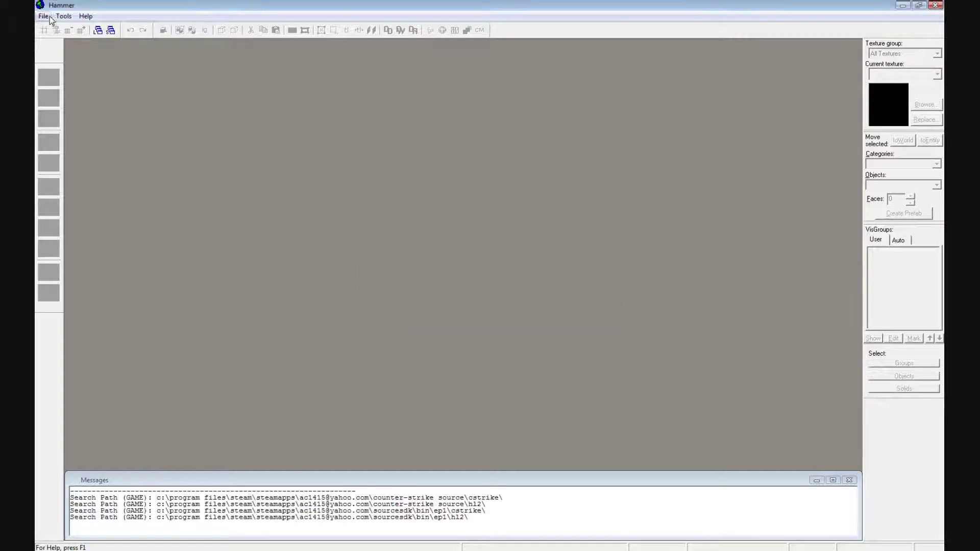
{"action": "left_click", "coordinate": [44, 17]}
{"action": "left_click", "coordinate": [46, 30]}
Create a primitive block about 896 units wide, 640 long and 512 high
{"action": "left_click", "coordinate": [49, 164]}
{"action": "left_click", "coordinate": [672, 224]}
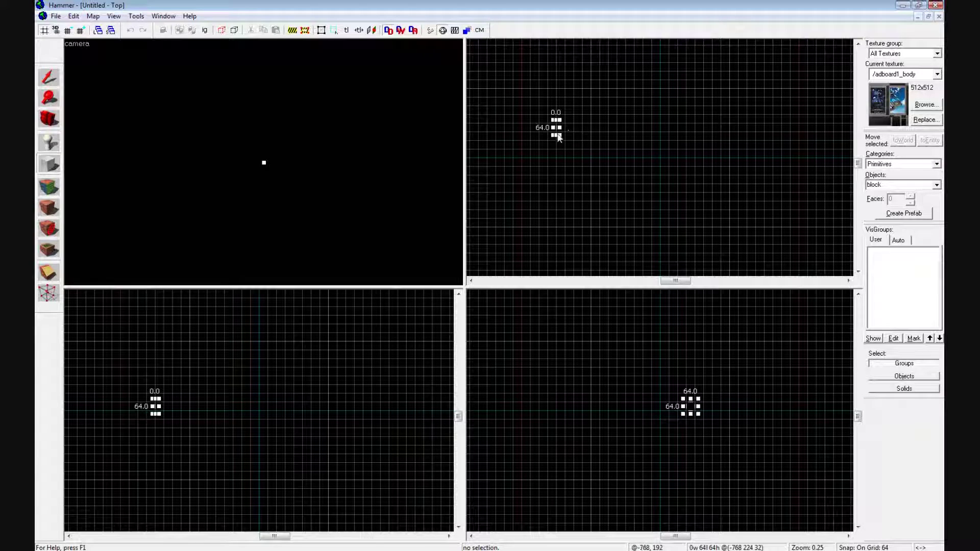
{"action": "left_click_drag", "start_coordinate": [571, 126], "coordinate": [719, 231]}
{"action": "left_click_drag", "start_coordinate": [225, 401], "coordinate": [225, 341]}
{"action": "key", "text": "Return"}
Place a camera looking at the block and frame its whole side in the 3D view
{"action": "left_click", "coordinate": [49, 119]}
{"action": "left_click_drag", "start_coordinate": [638, 223], "coordinate": [635, 185]}
{"action": "left_click", "coordinate": [49, 77]}
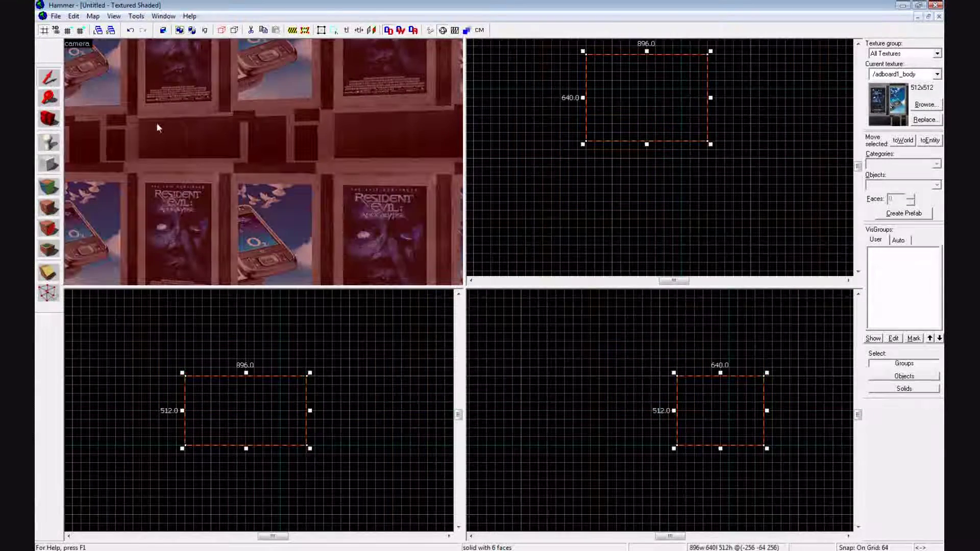
{"action": "scroll", "coordinate": [195, 142], "scroll_direction": "down", "scroll_amount": 10}
{"action": "scroll", "coordinate": [216, 149], "scroll_direction": "up", "scroll_amount": 3}
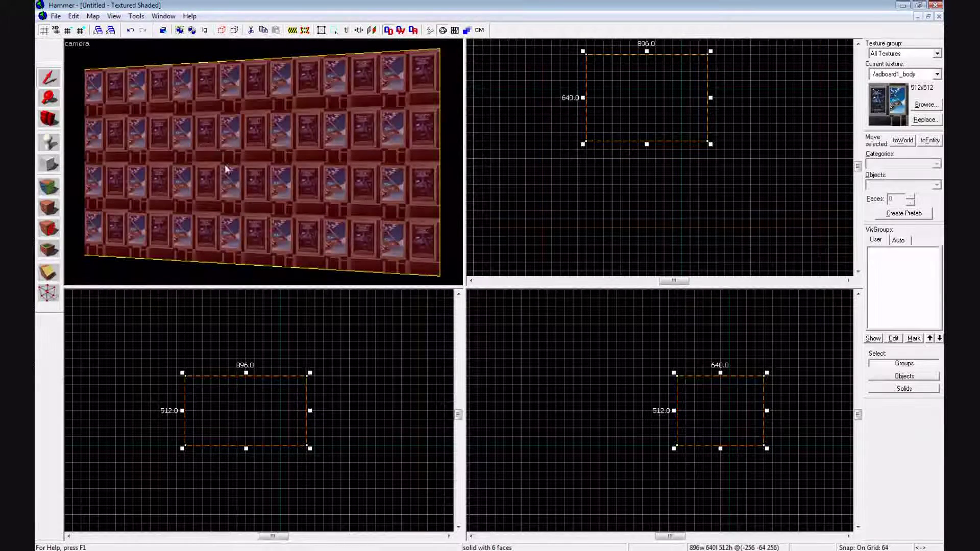
Find the brickhouse/numbers texture by filtering for "brickhouse" and apply it to all six faces of the block
{"action": "left_click", "coordinate": [49, 186]}
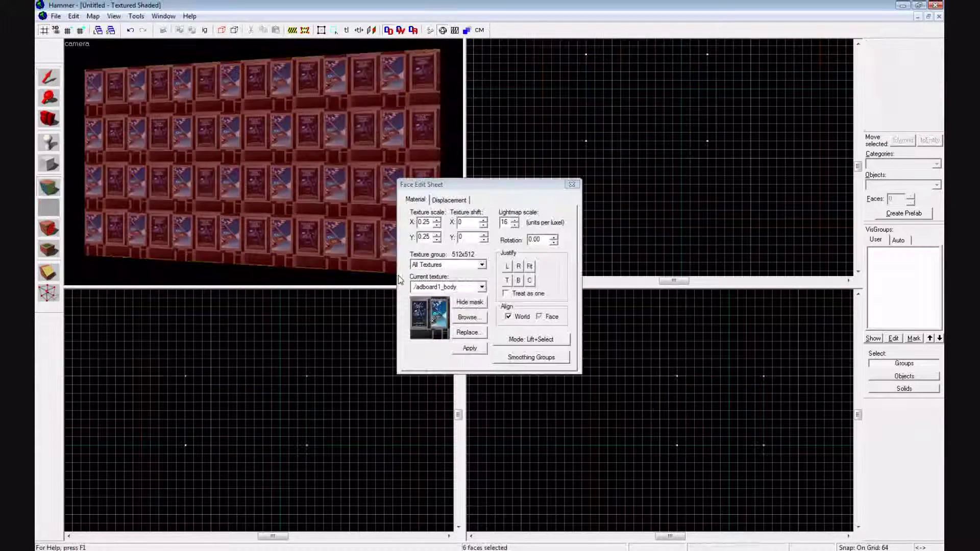
{"action": "left_click", "coordinate": [479, 321]}
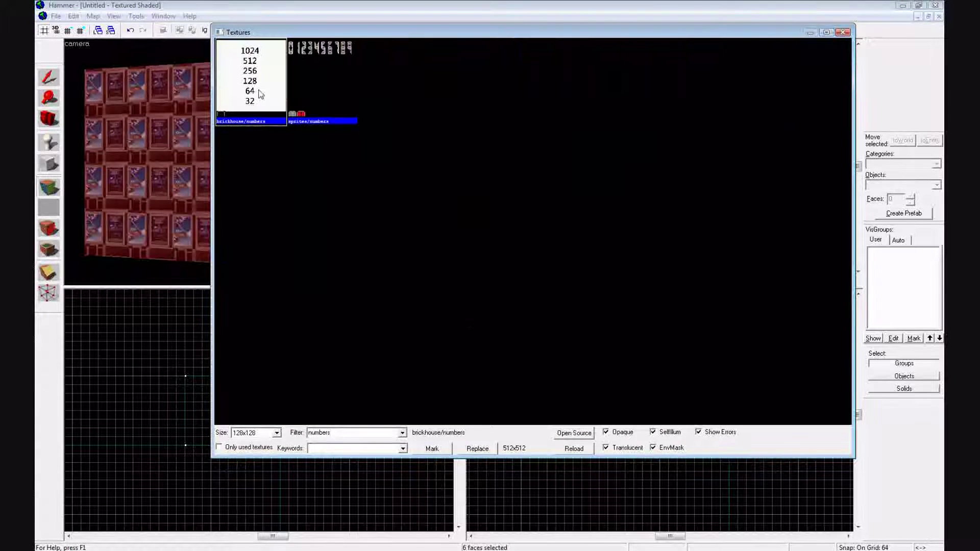
{"action": "double_click", "coordinate": [339, 435]}
{"action": "type", "text": "brickhouse"}
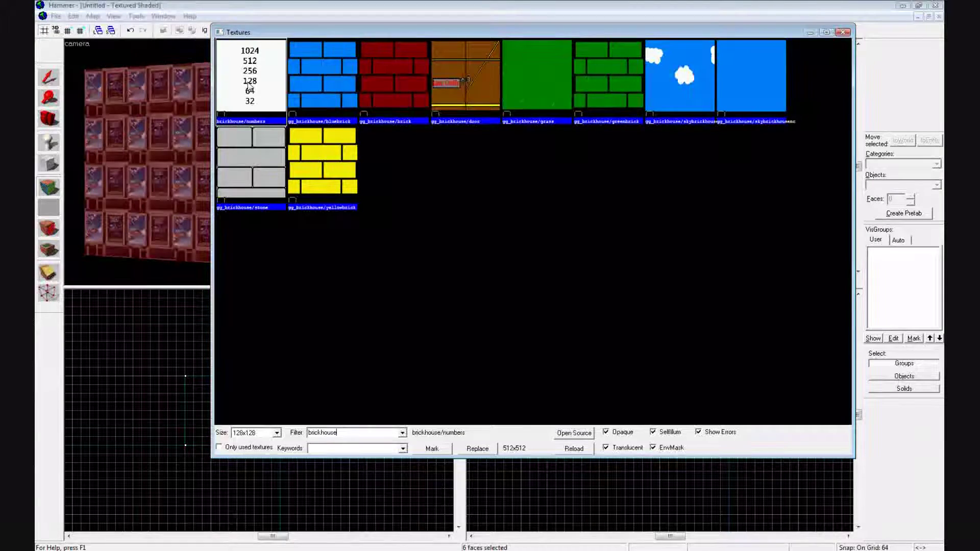
{"action": "double_click", "coordinate": [249, 86]}
{"action": "left_click", "coordinate": [470, 348]}
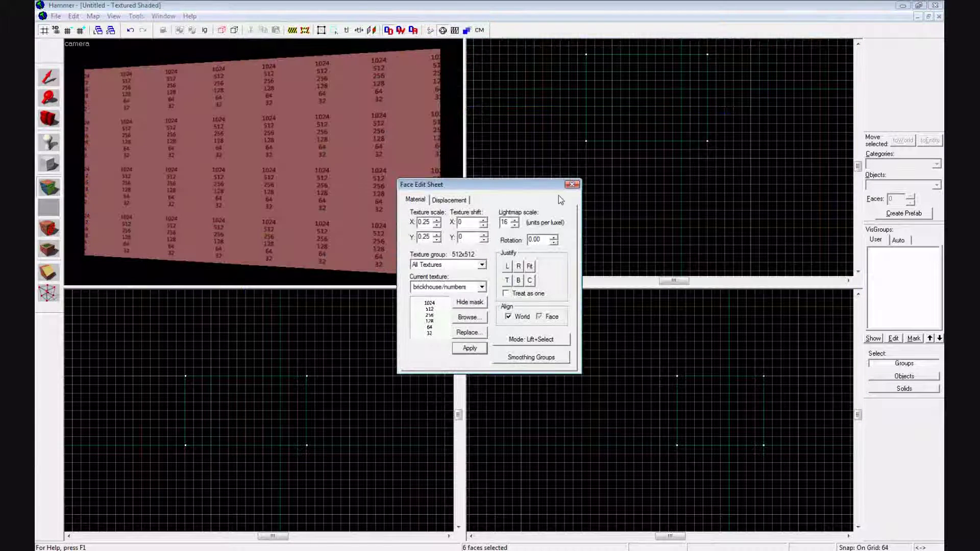
Try to fit the numbers texture to the block's faces
{"action": "key", "text": "w"}
{"action": "key", "text": "Left"}
{"action": "key", "text": "Left"}
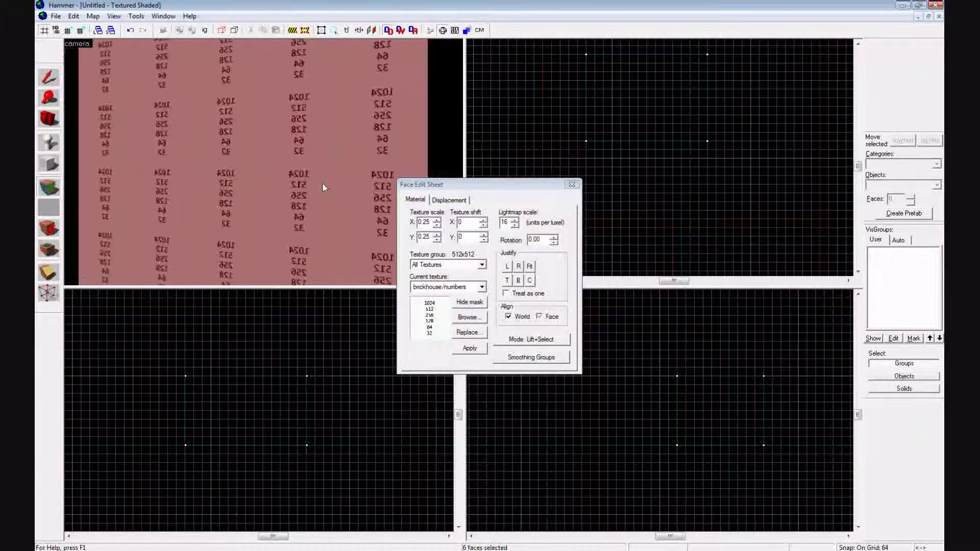
{"action": "key", "text": "Left"}
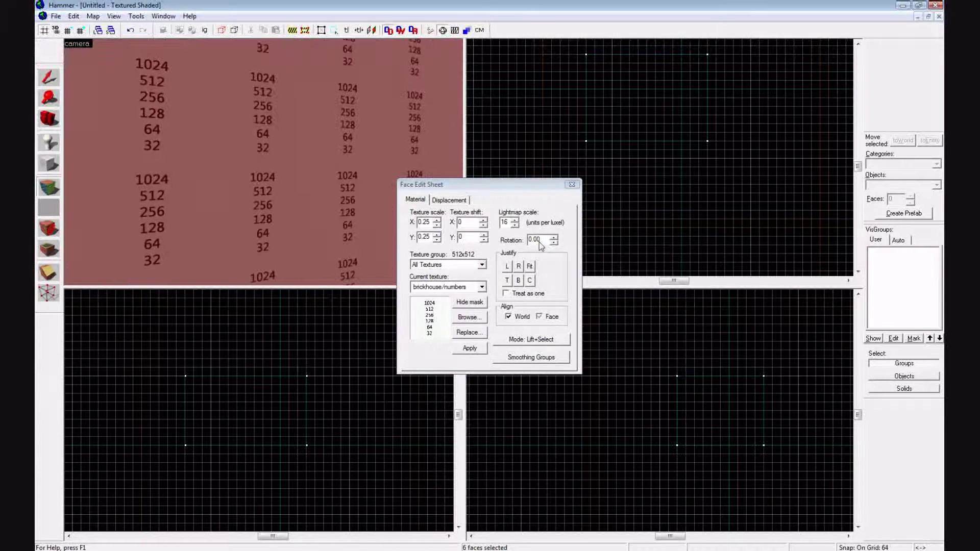
{"action": "left_click", "coordinate": [529, 267]}
{"action": "key", "text": "Left"}
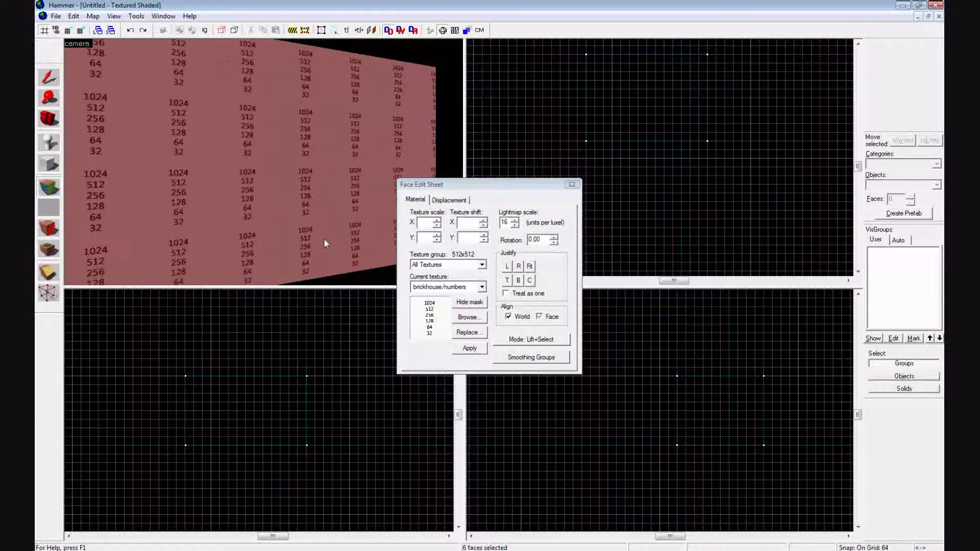
Close the face texture settings and hollow the textured block into a walled room
{"action": "left_click", "coordinate": [572, 185]}
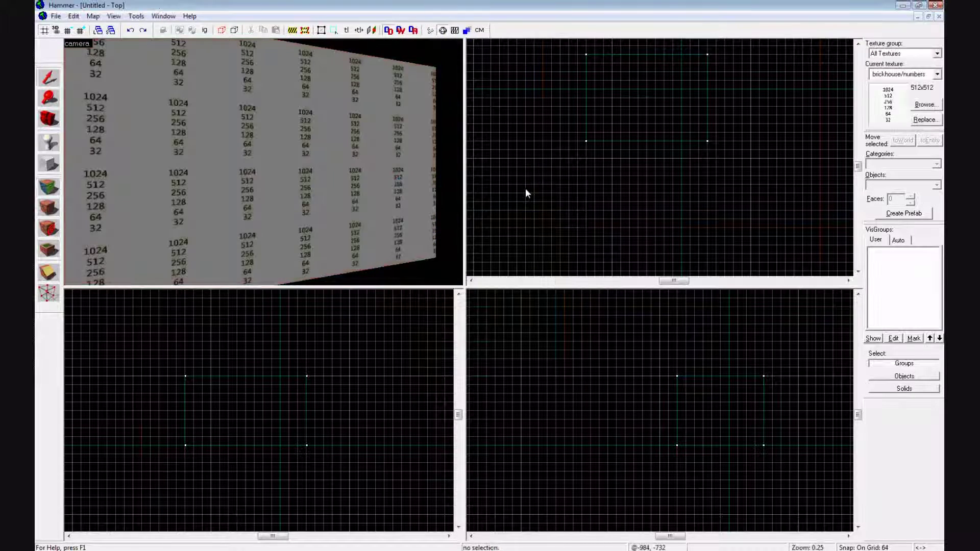
{"action": "key", "text": "Left"}
{"action": "key", "text": "Left"}
{"action": "key", "text": "Left"}
{"action": "key", "text": "Left"}
{"action": "key", "text": "Left"}
{"action": "key", "text": "Left"}
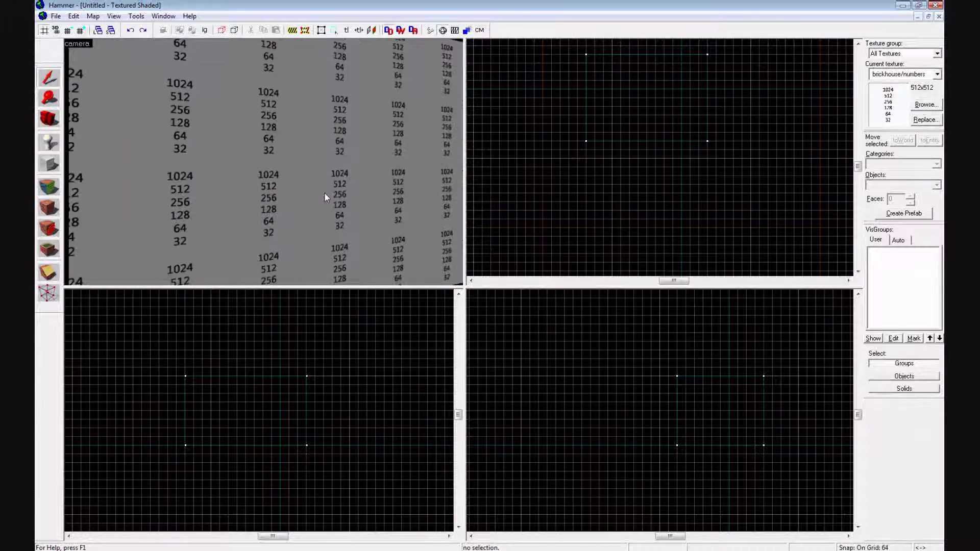
{"action": "left_click", "coordinate": [325, 193]}
{"action": "key", "text": "ctrl+h"}
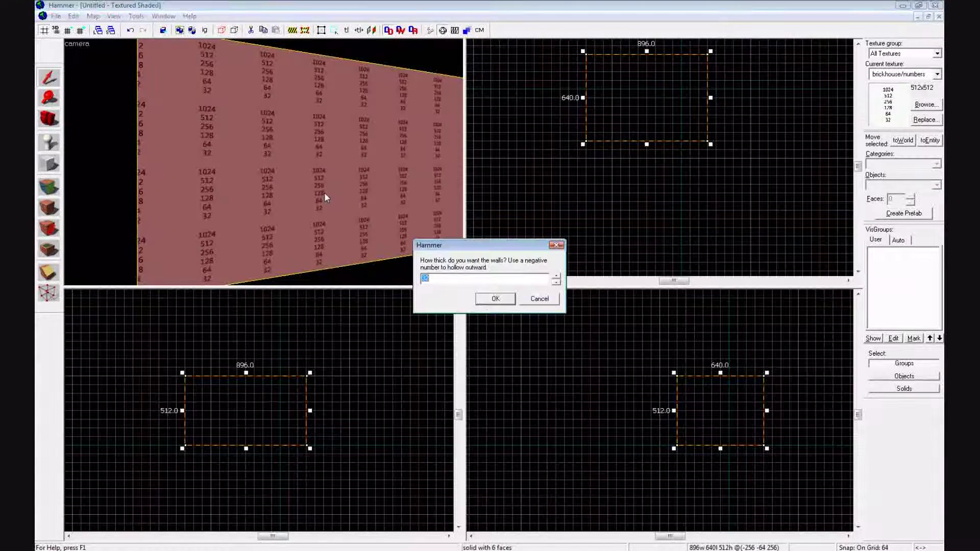
{"action": "left_click", "coordinate": [495, 298]}
Place an info_player_terrorist entity on the floor near the middle of the room and select it
{"action": "scroll", "coordinate": [344, 253], "scroll_direction": "up", "scroll_amount": 2}
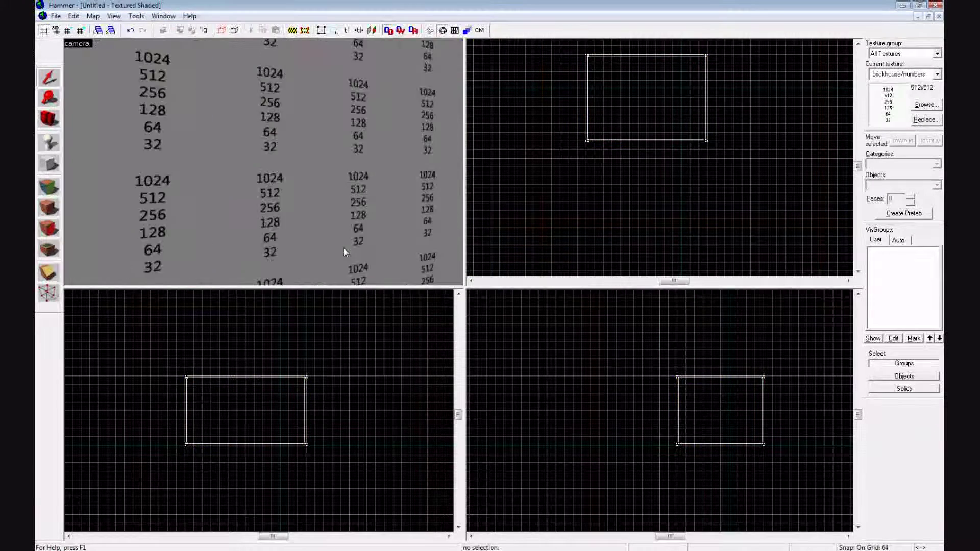
{"action": "key", "text": "s"}
{"action": "key", "text": "Down"}
{"action": "key", "text": "Down"}
{"action": "key", "text": "Down"}
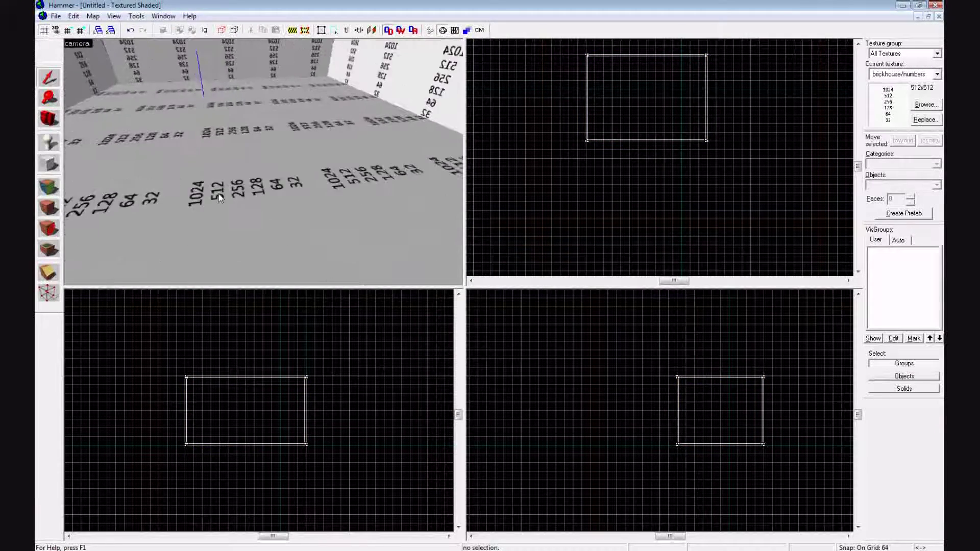
{"action": "scroll", "coordinate": [220, 198], "scroll_direction": "up", "scroll_amount": 2}
{"action": "key", "text": "shift+e"}
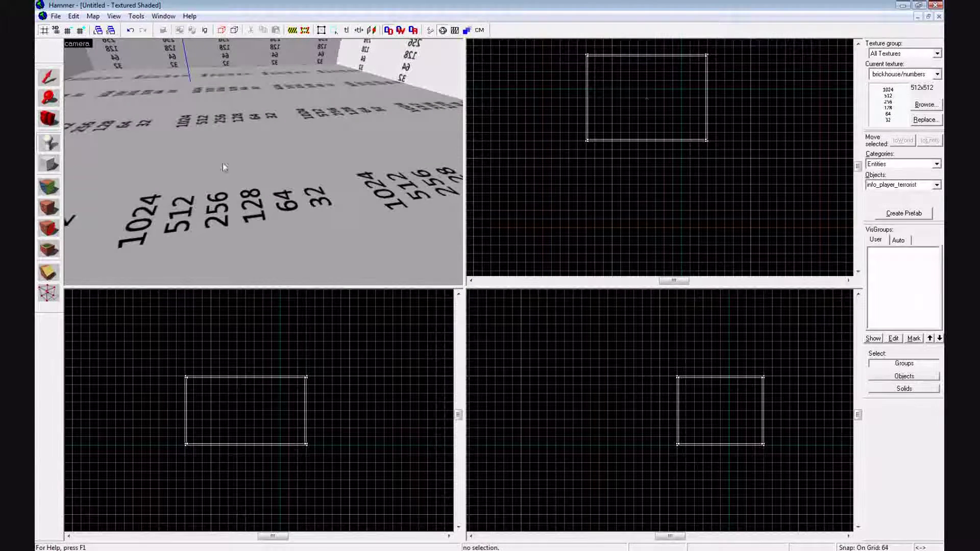
{"action": "left_click", "coordinate": [642, 99]}
{"action": "key", "text": "Return"}
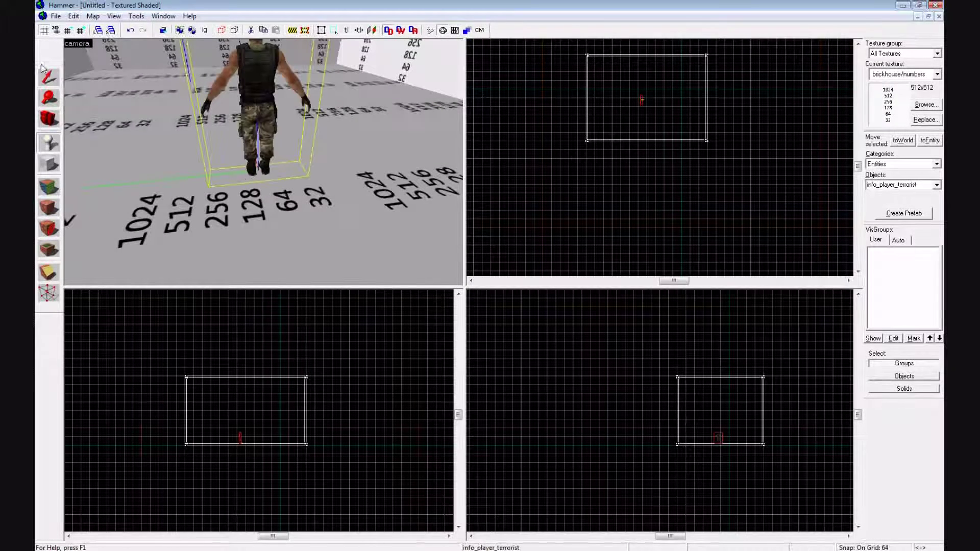
{"action": "key", "text": "shift+s"}
{"action": "key", "text": "Down"}
{"action": "key", "text": "Left"}
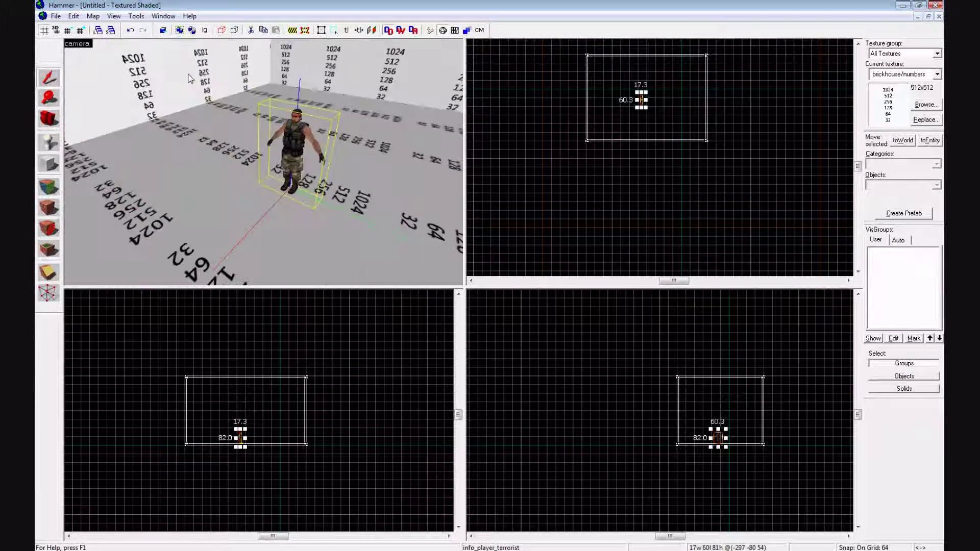
{"action": "key", "text": "Right"}
{"action": "key", "text": "Right"}
{"action": "key", "text": "Right"}
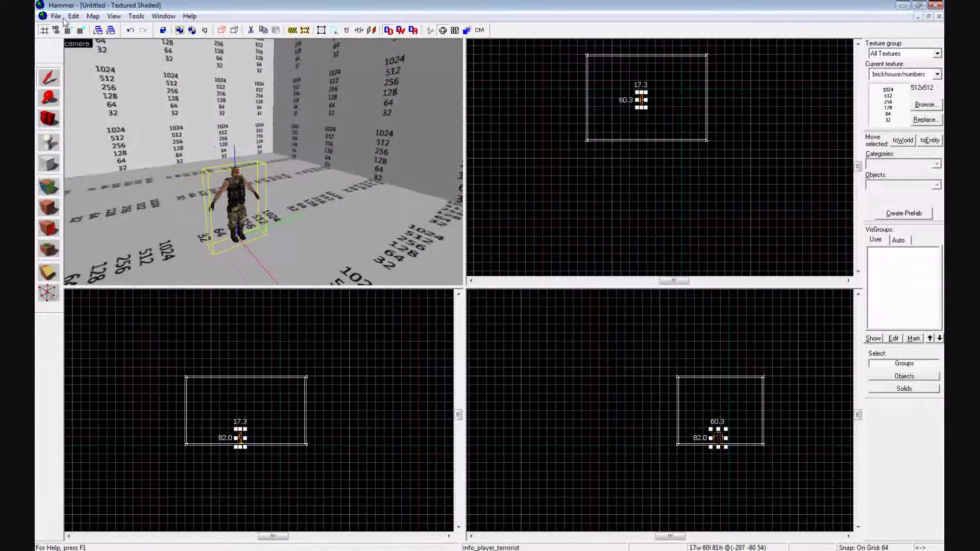
Save the map in the mapsrc folder as texture_test
{"action": "left_click", "coordinate": [54, 16]}
{"action": "left_click", "coordinate": [134, 129]}
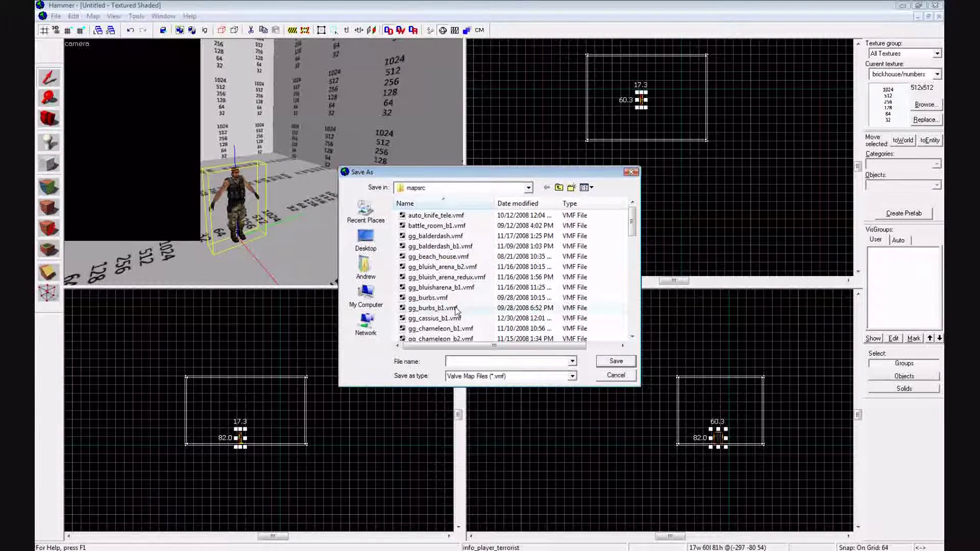
{"action": "type", "text": "te"}
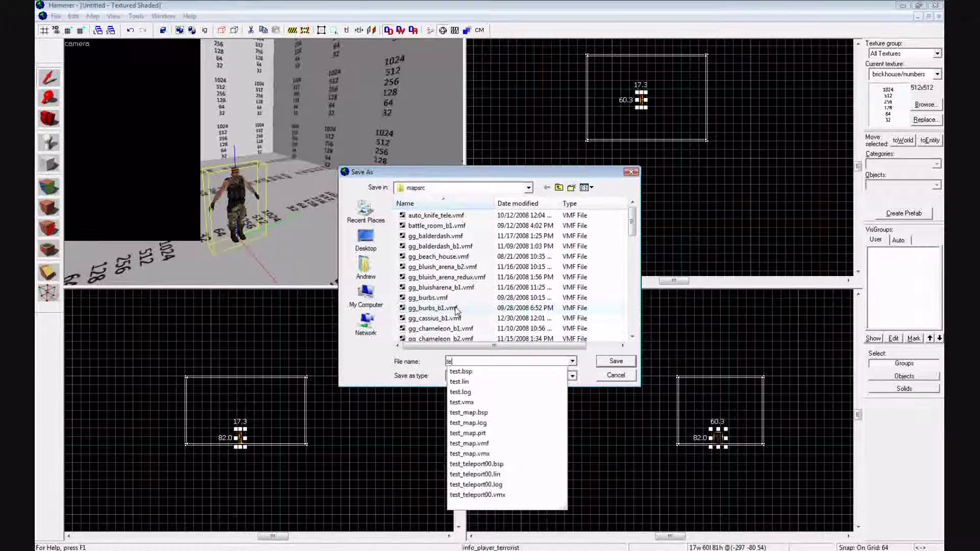
{"action": "type", "text": "xtur"}
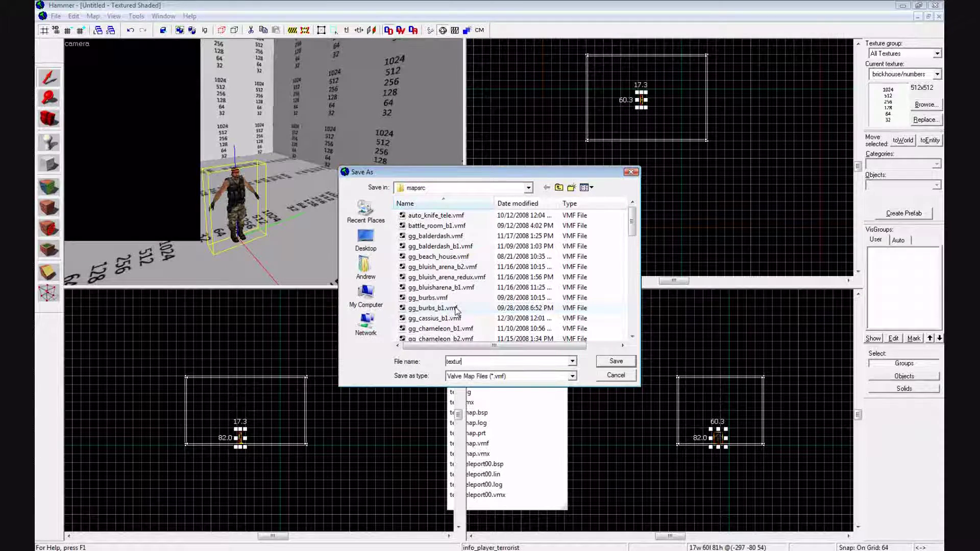
{"action": "type", "text": "e_test"}
{"action": "left_click", "coordinate": [612, 357]}
Compile the map with normal BSP, no VIS and normal RAD without running the game, and leave the editor
{"action": "key", "text": "F9"}
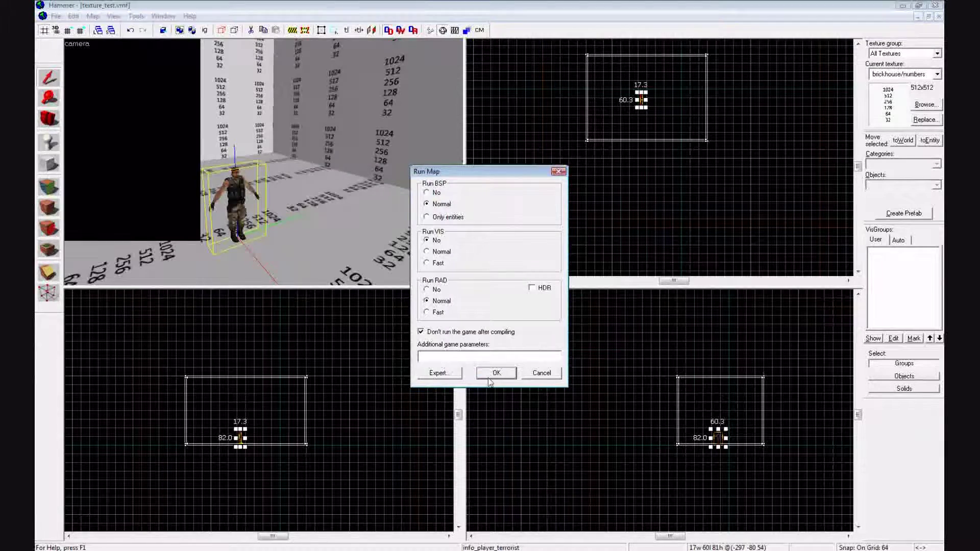
{"action": "left_click", "coordinate": [490, 374]}
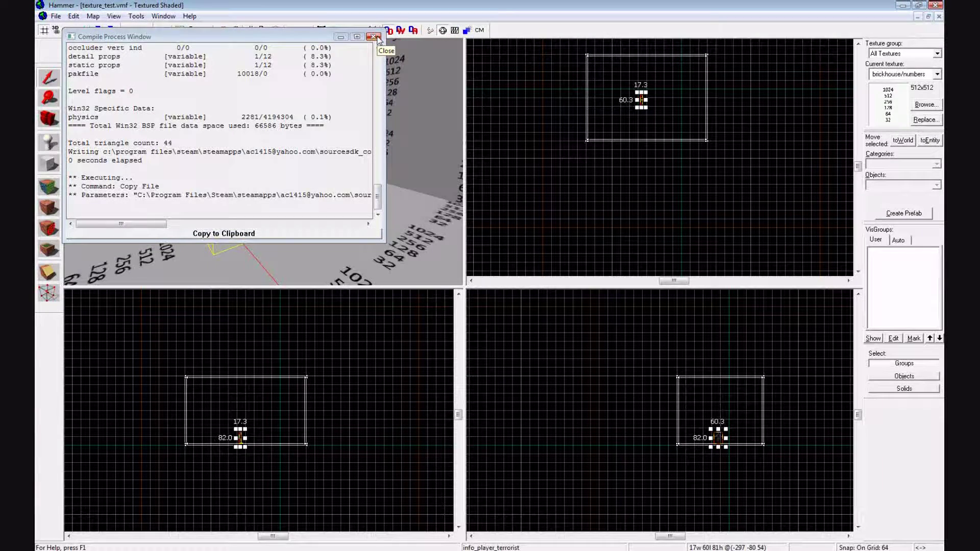
{"action": "left_click", "coordinate": [377, 39]}
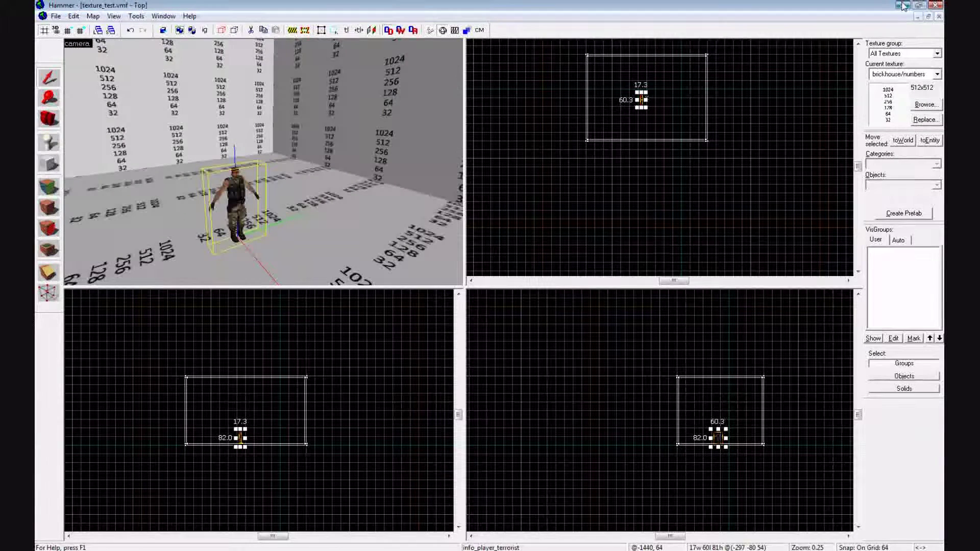
{"action": "left_click", "coordinate": [934, 5]}
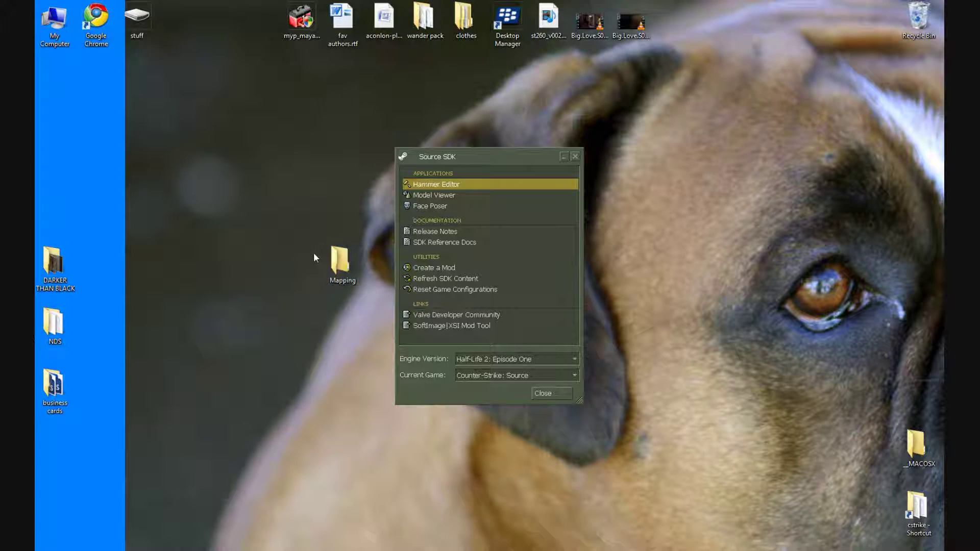
Launch Pakrat by running pakrat.bat from the mapping folder in stuff > my creations
{"action": "double_click", "coordinate": [335, 255]}
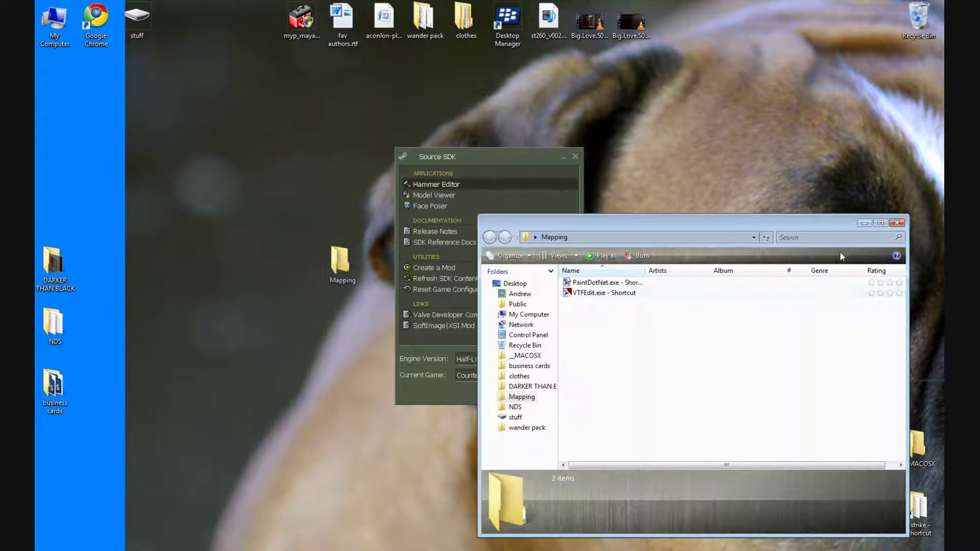
{"action": "left_click", "coordinate": [515, 417]}
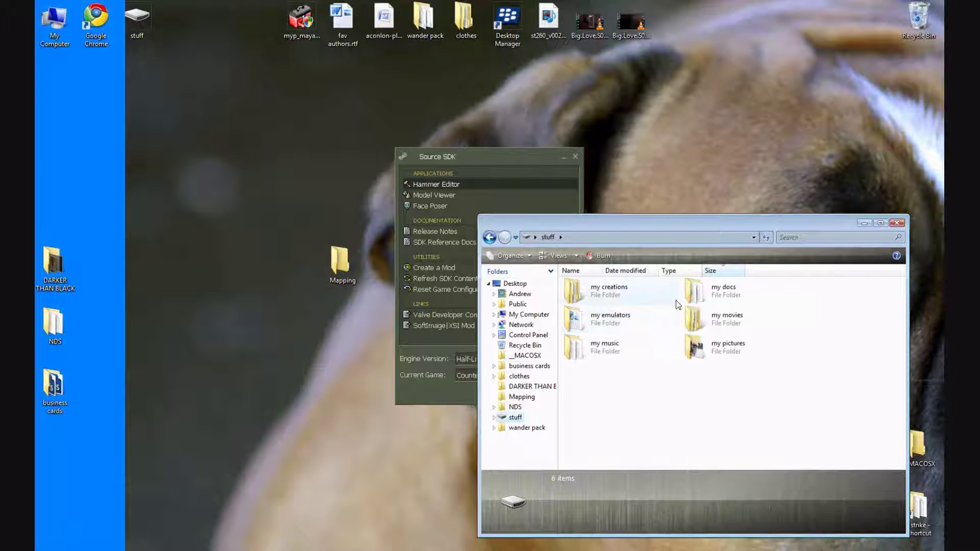
{"action": "double_click", "coordinate": [605, 290]}
{"action": "double_click", "coordinate": [602, 319]}
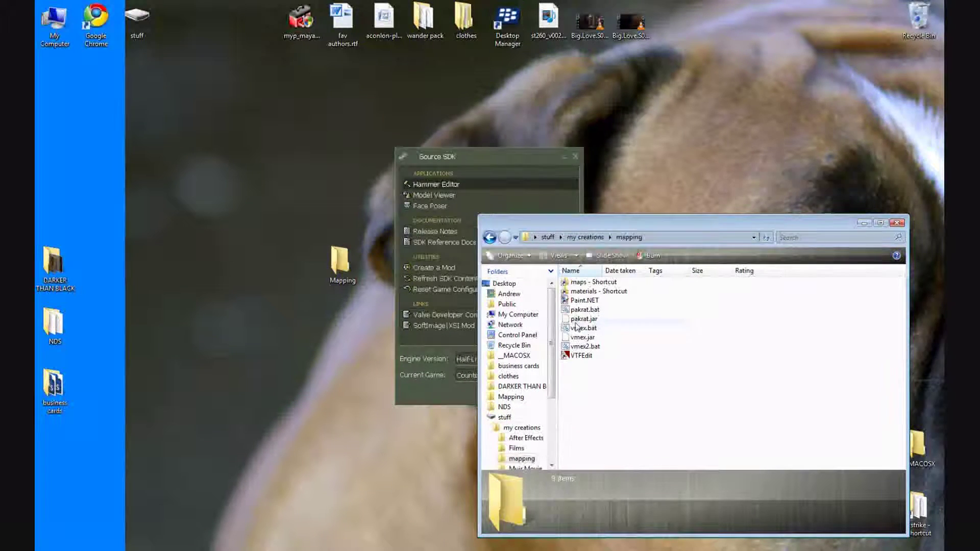
{"action": "left_click", "coordinate": [579, 312]}
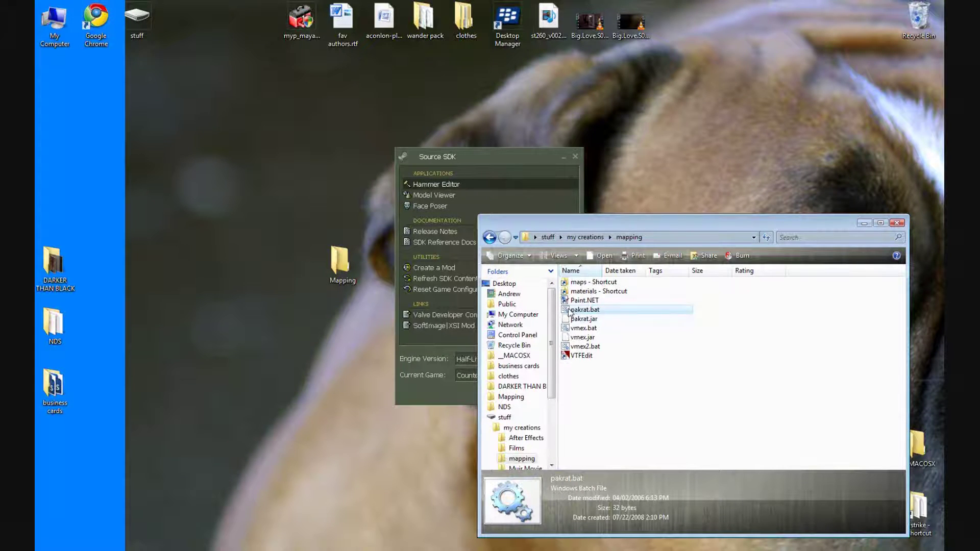
{"action": "double_click", "coordinate": [568, 310]}
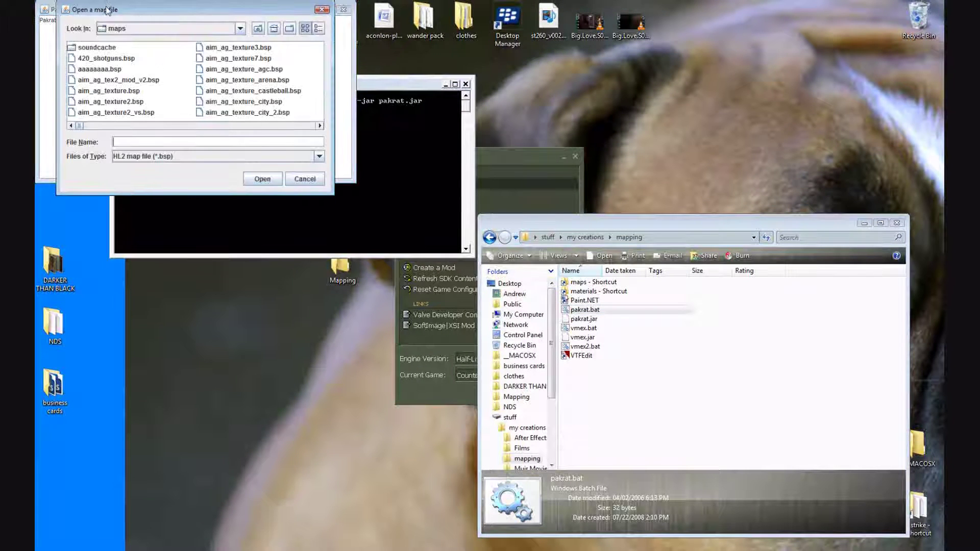
Open the compiled texture_test.bsp from the maps folder in Pakrat
{"action": "left_click_drag", "start_coordinate": [107, 9], "coordinate": [327, 166]}
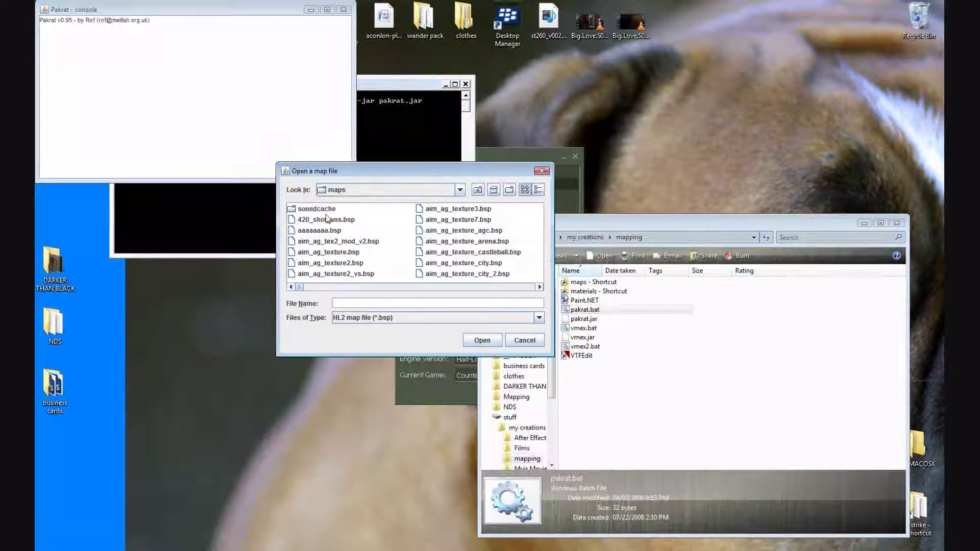
{"action": "left_click_drag", "start_coordinate": [305, 290], "coordinate": [281, 289]}
{"action": "left_click", "coordinate": [329, 192]}
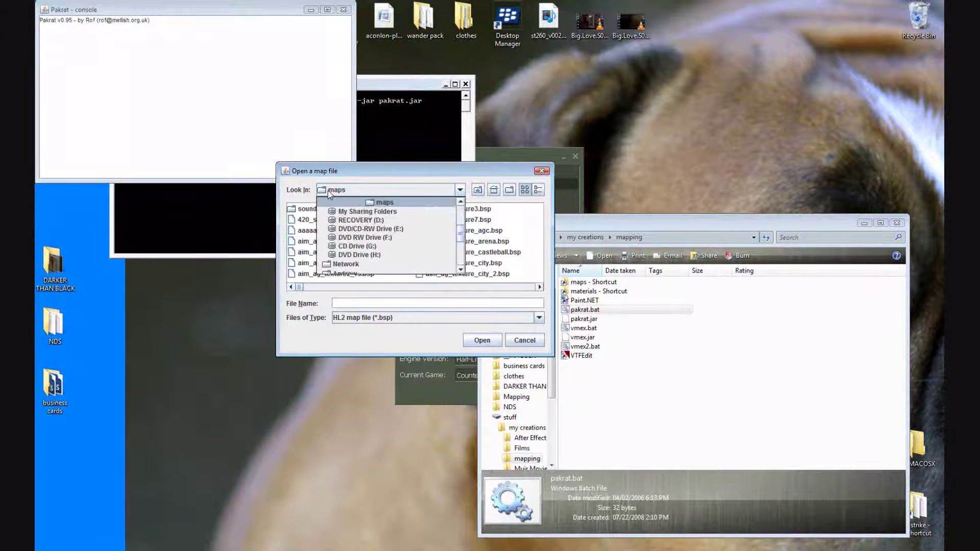
{"action": "left_click", "coordinate": [329, 192]}
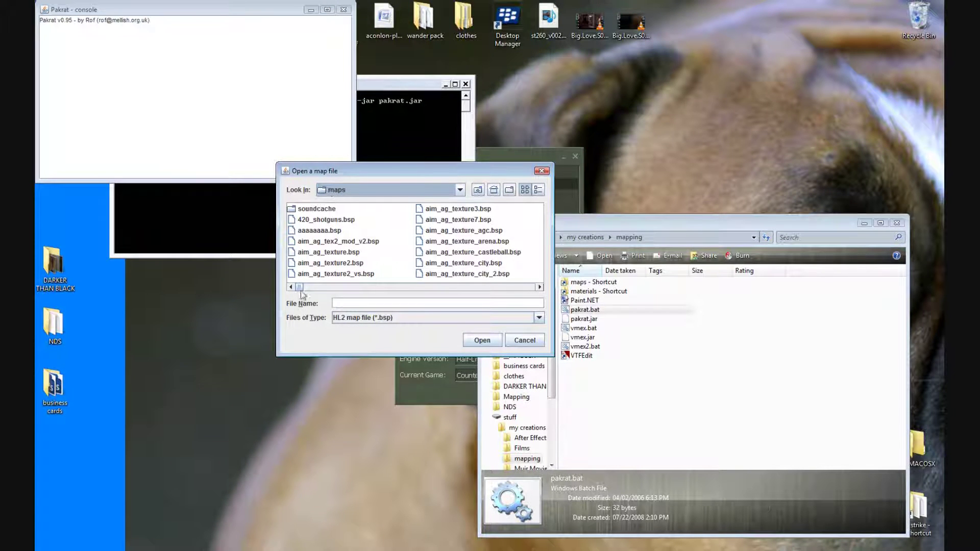
{"action": "left_click_drag", "start_coordinate": [300, 288], "coordinate": [529, 289]}
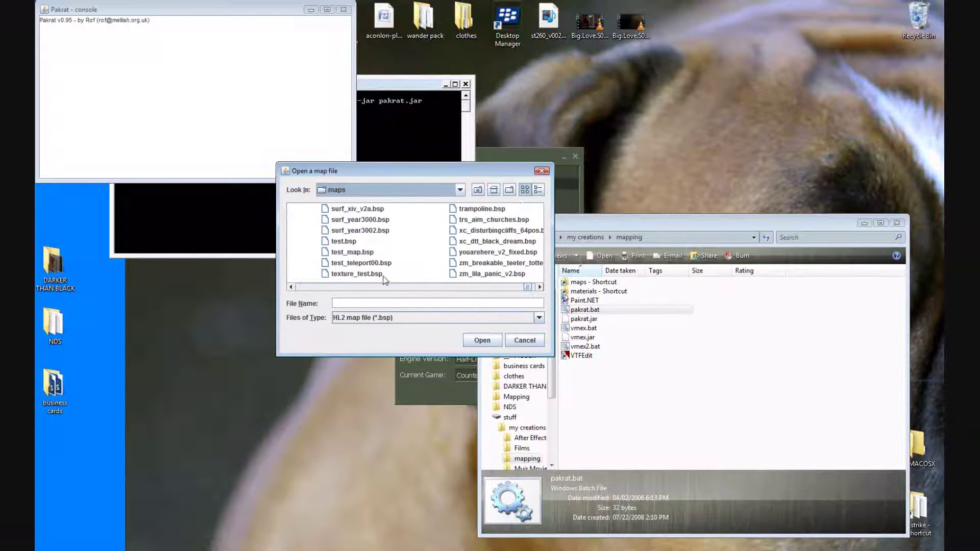
{"action": "double_click", "coordinate": [366, 274]}
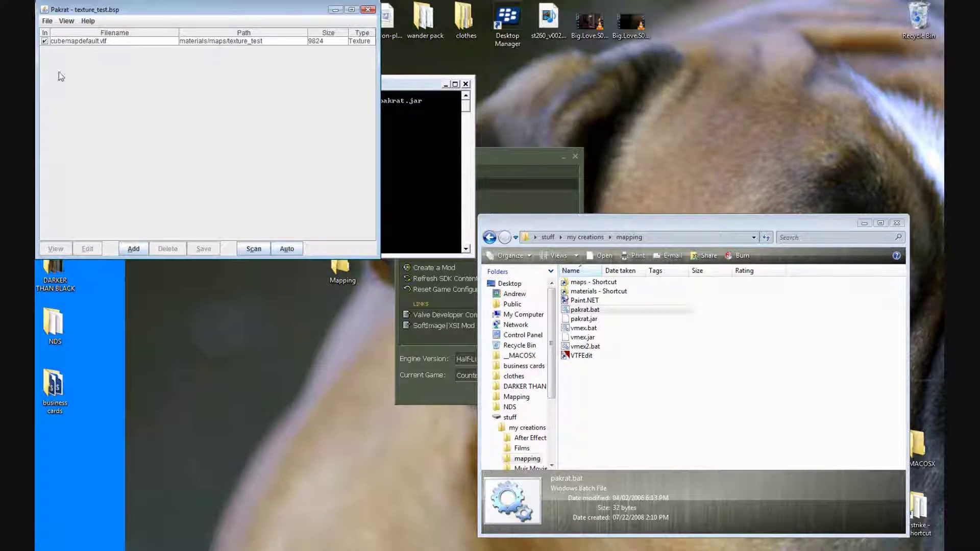
Auto-scan the map for custom content and add NUMBERS.vmt and numbers.vtf to the pak
{"action": "left_click_drag", "start_coordinate": [123, 14], "coordinate": [228, 108]}
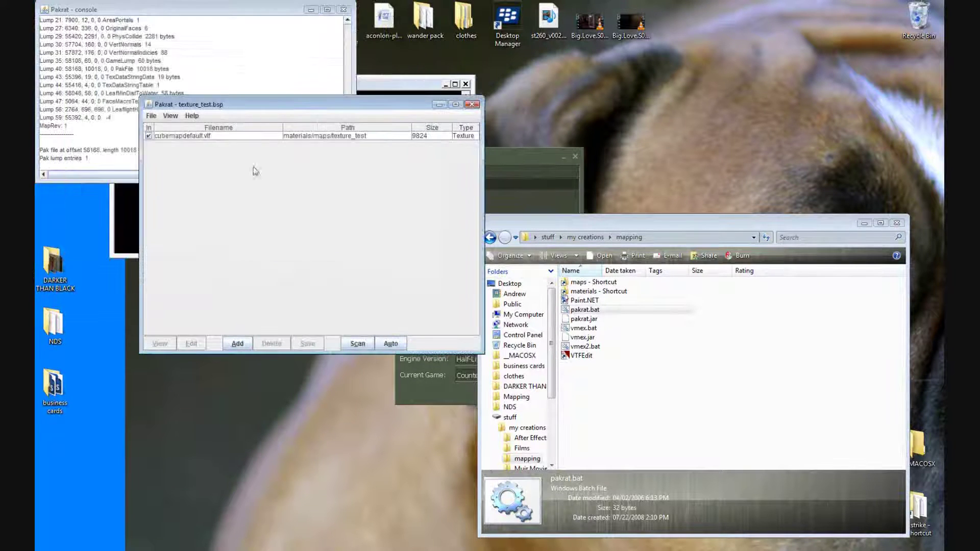
{"action": "left_click", "coordinate": [389, 344]}
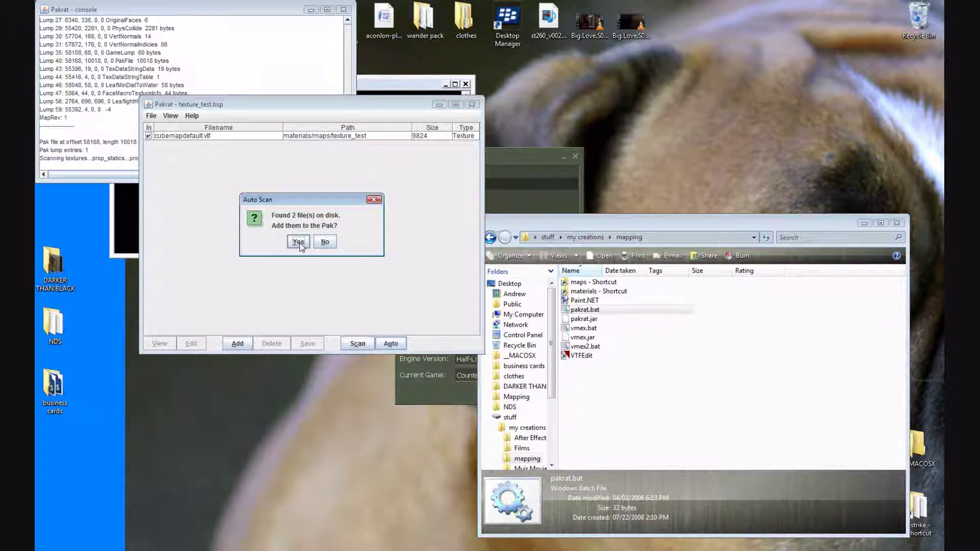
{"action": "left_click", "coordinate": [298, 242]}
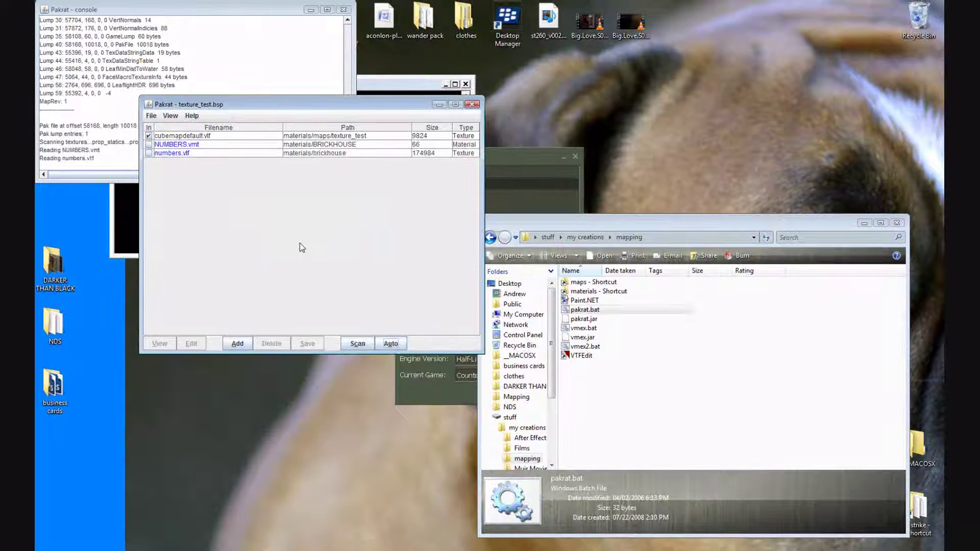
Save the packed map over texture_test.bsp in the maps folder, and close Pakrat and the mapping folder window
{"action": "left_click", "coordinate": [151, 116]}
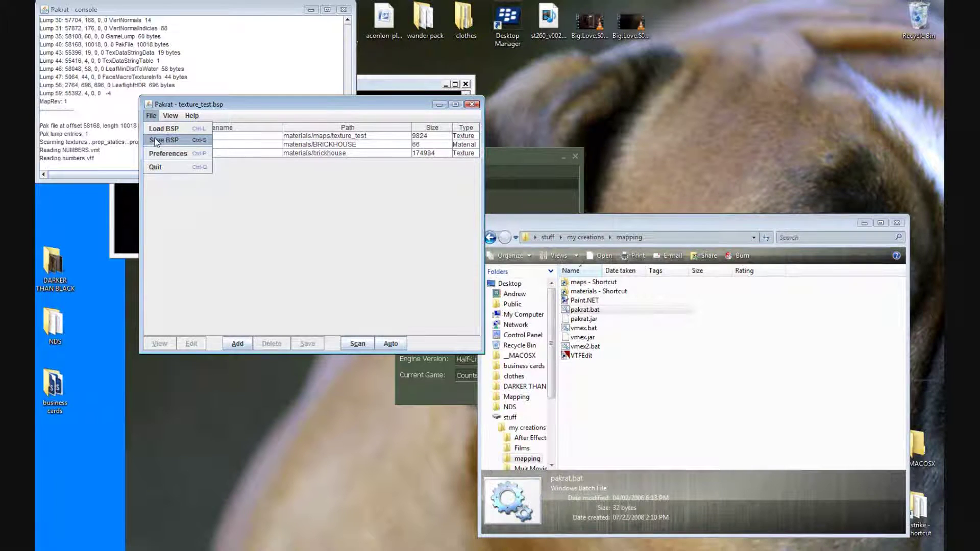
{"action": "left_click", "coordinate": [156, 141]}
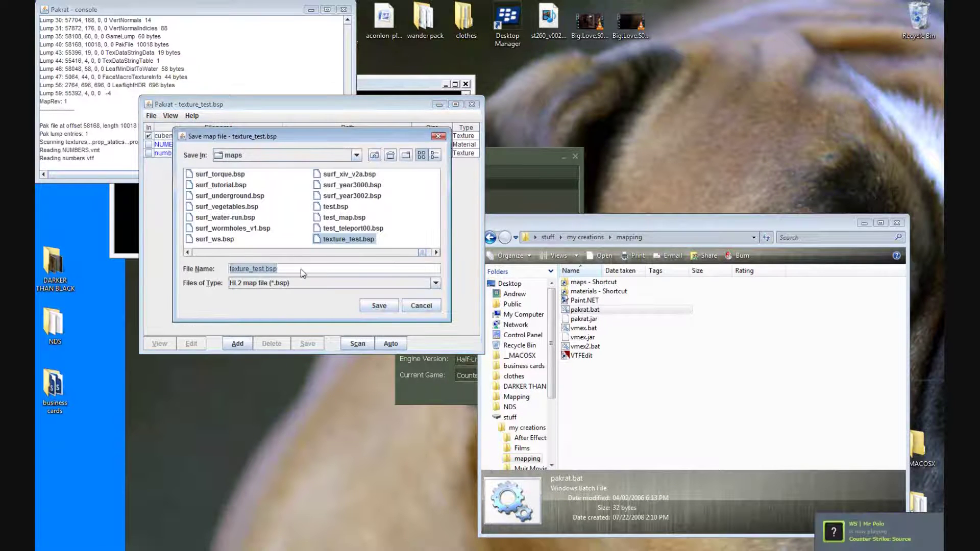
{"action": "left_click", "coordinate": [378, 305]}
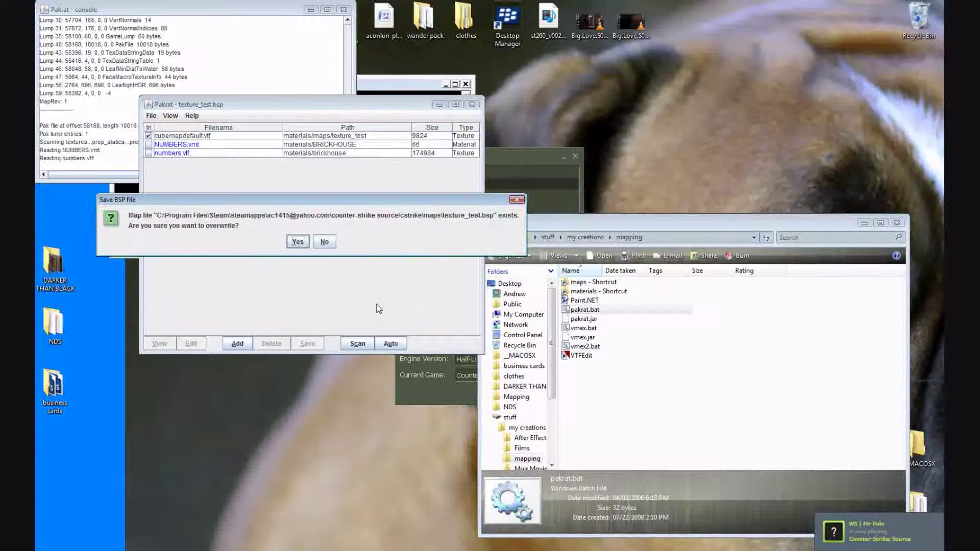
{"action": "left_click", "coordinate": [298, 242]}
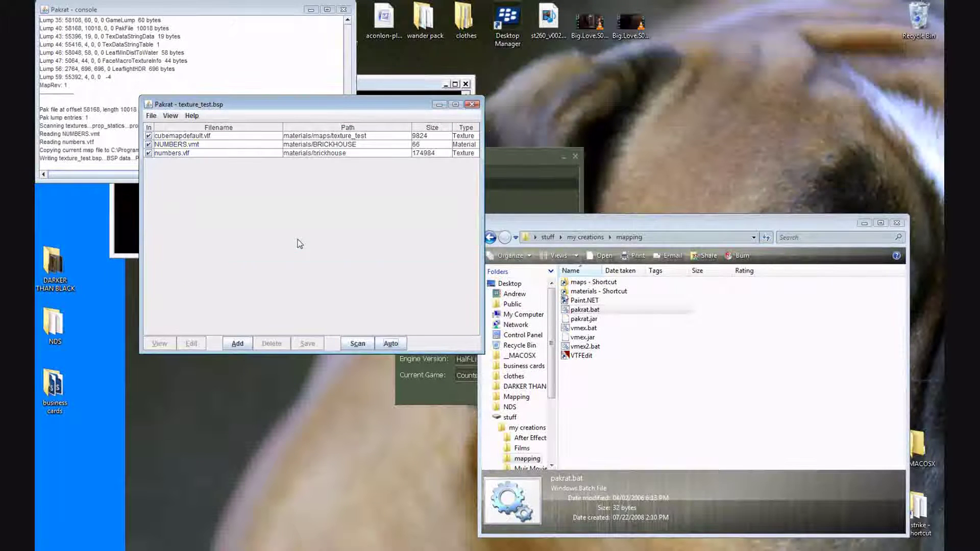
{"action": "left_click", "coordinate": [472, 104]}
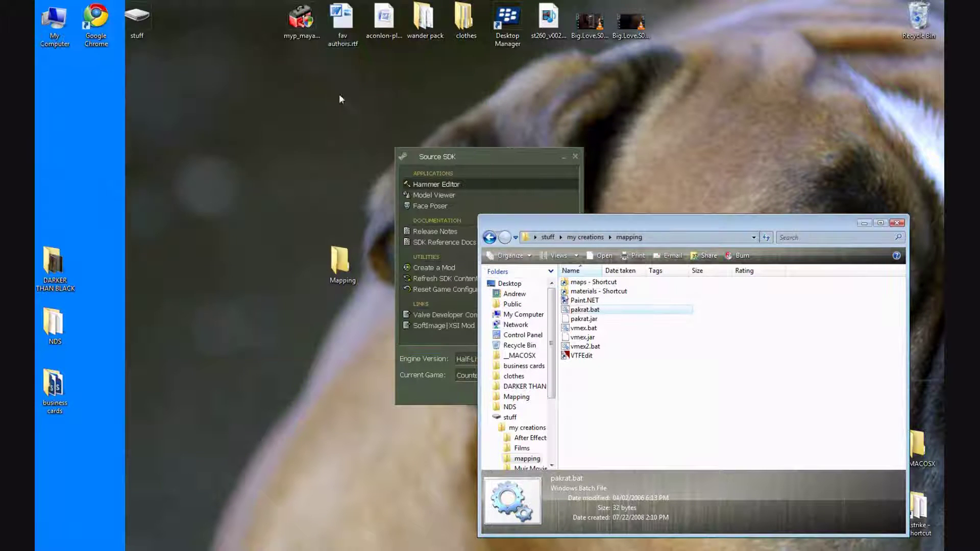
{"action": "left_click", "coordinate": [896, 223]}
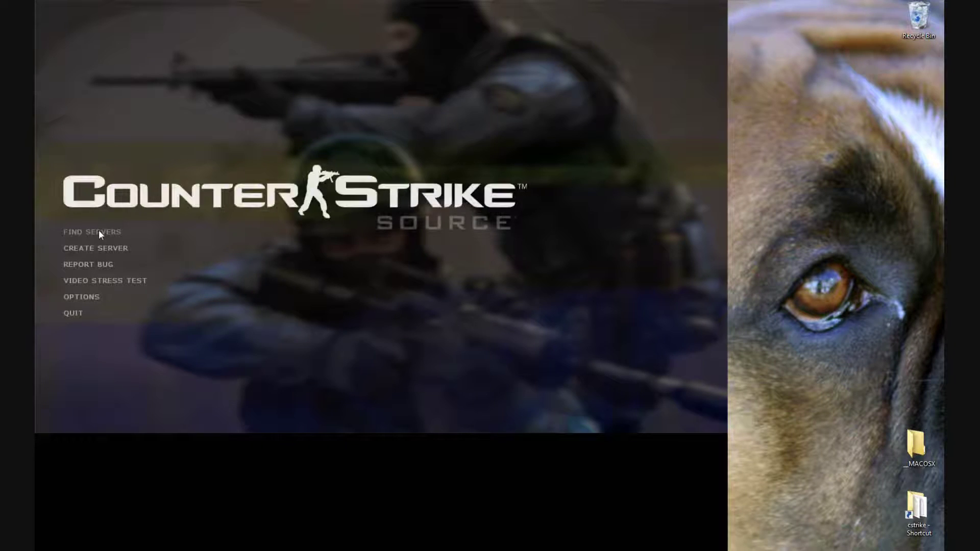
Switch to Counter-Strike: Source and load the packed map with the console command map texture_test
{"action": "key", "text": "grave"}
{"action": "type", "text": "m"}
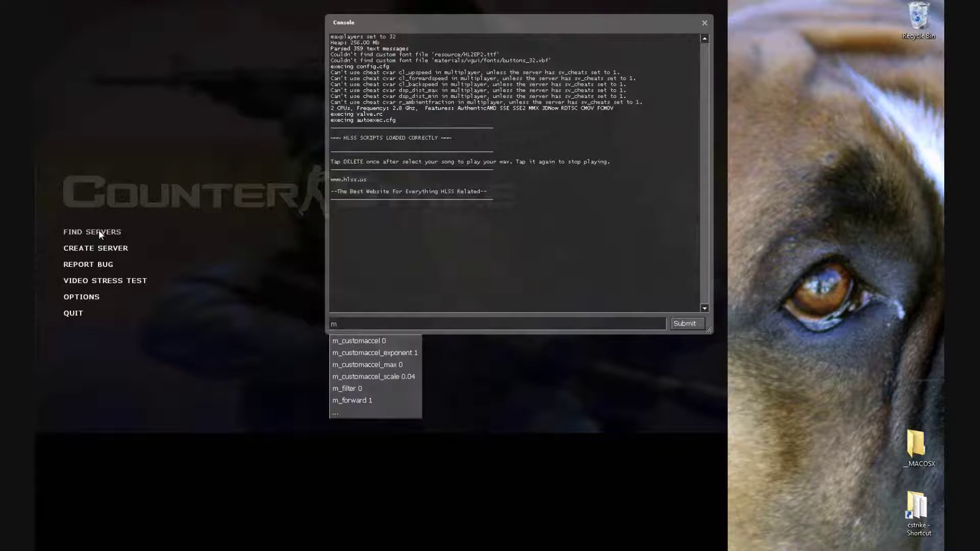
{"action": "type", "text": "_ap text"}
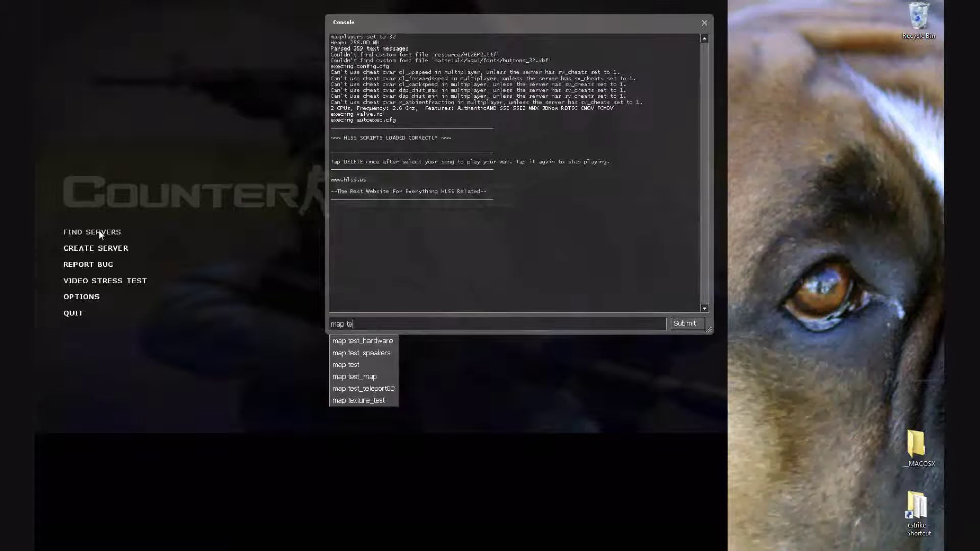
{"action": "type", "text": "ure_test"}
{"action": "key", "text": "Return"}
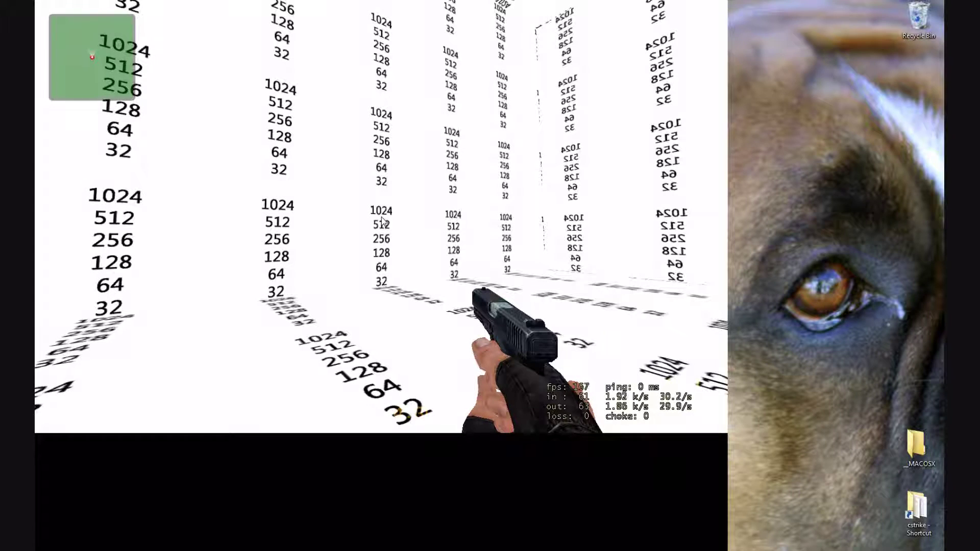
Leave gameplay for the developer console to exit the game
{"action": "key", "text": "Escape"}
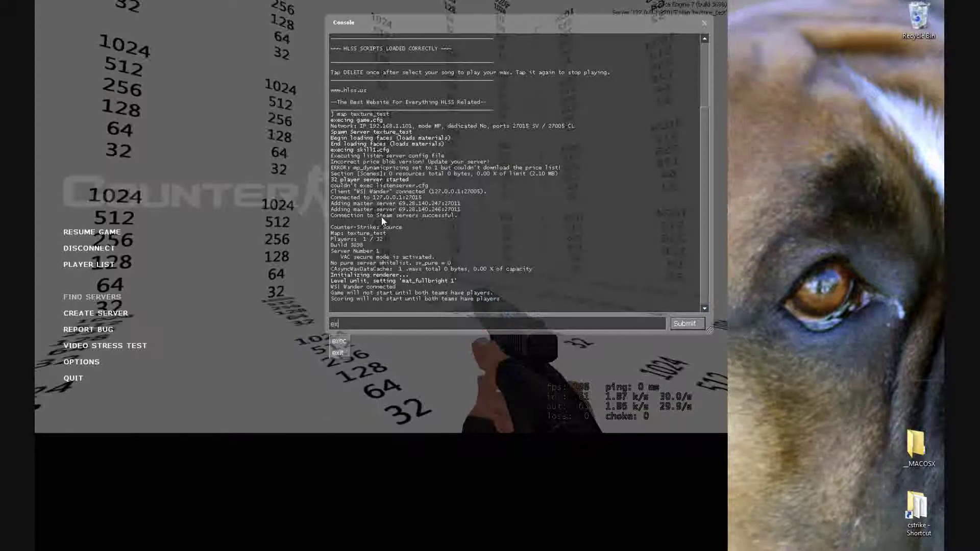